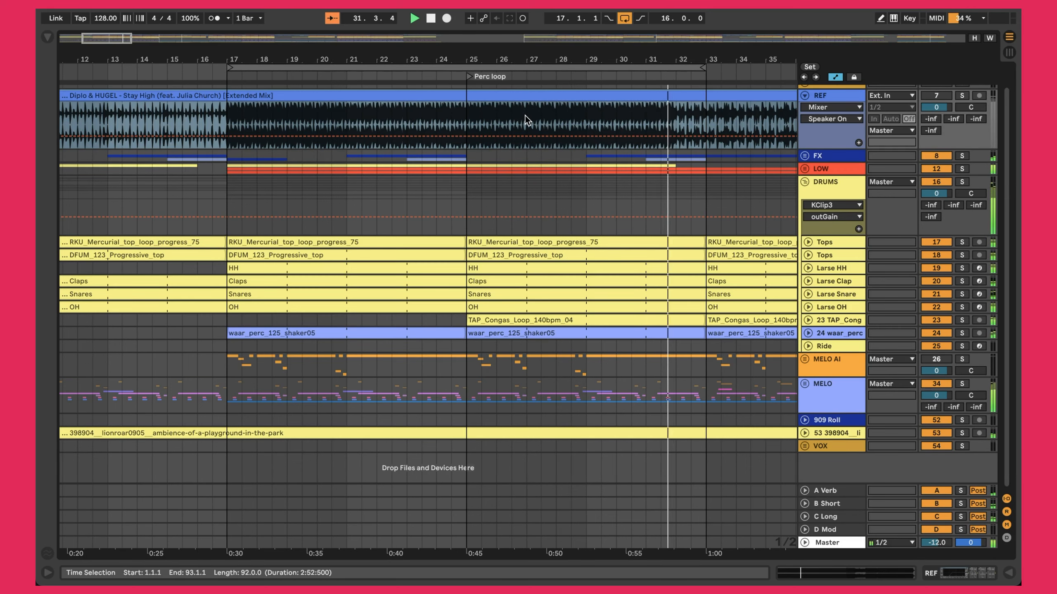
Audition the DRUMS and LOW groups soloed together in the looped section from bar 17, and return to the full mix
drag(229, 53, 228, 104)
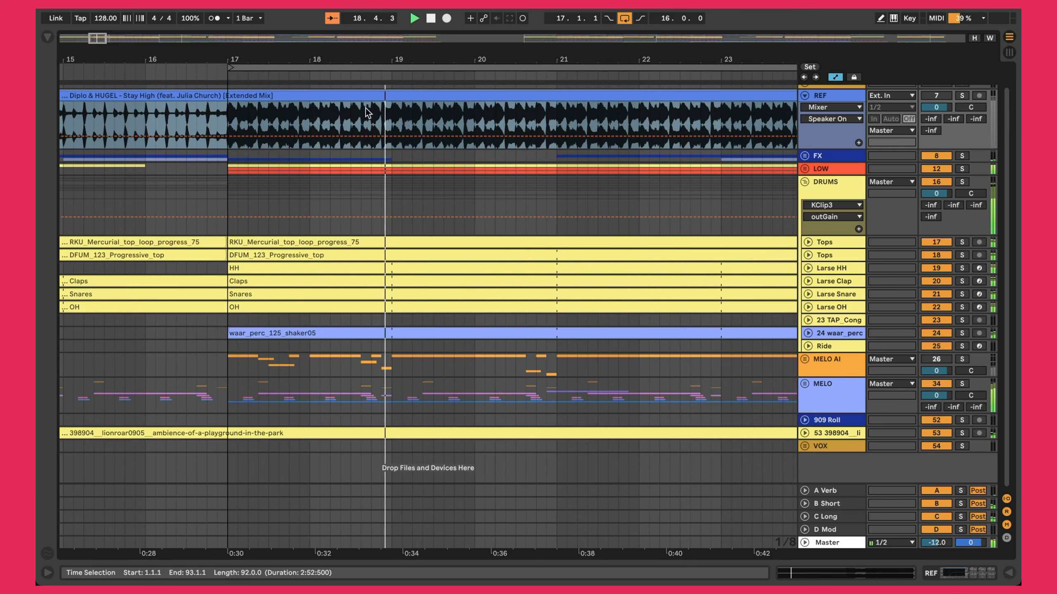
drag(368, 60, 347, 43)
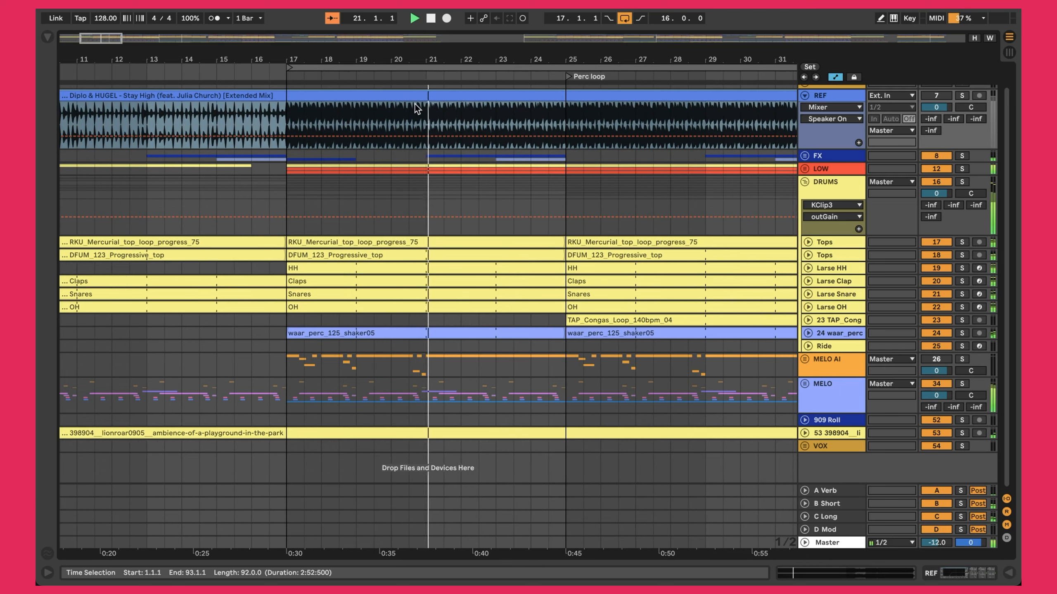
click(960, 182)
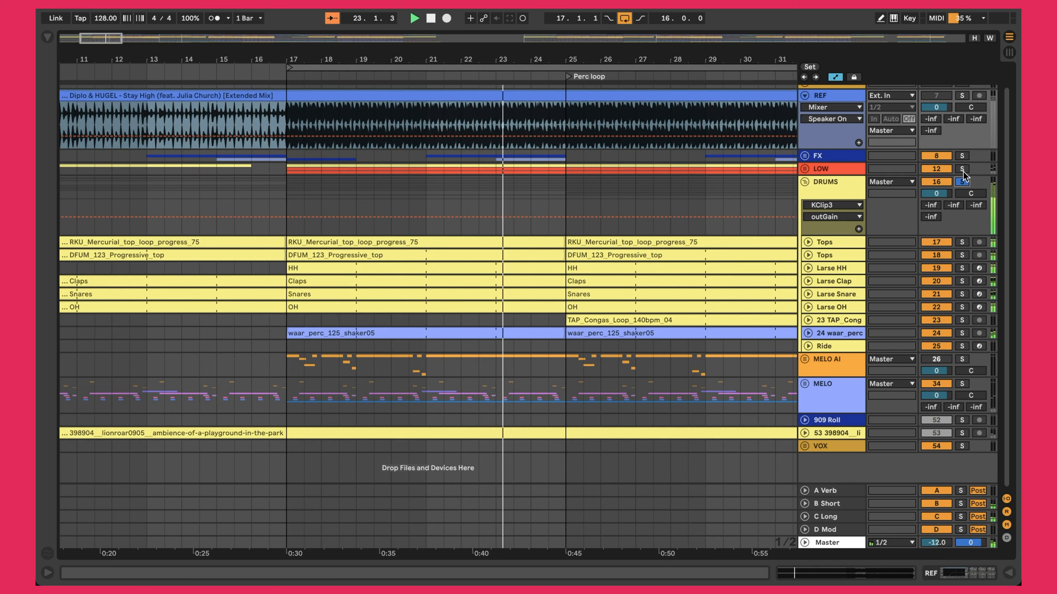
click(961, 168)
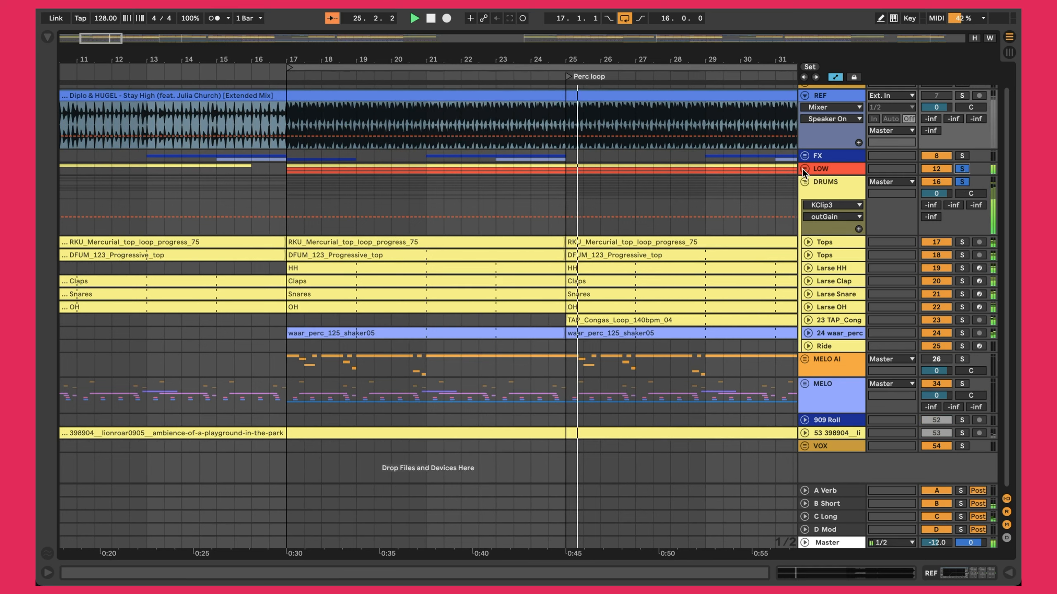
drag(555, 55, 506, 70)
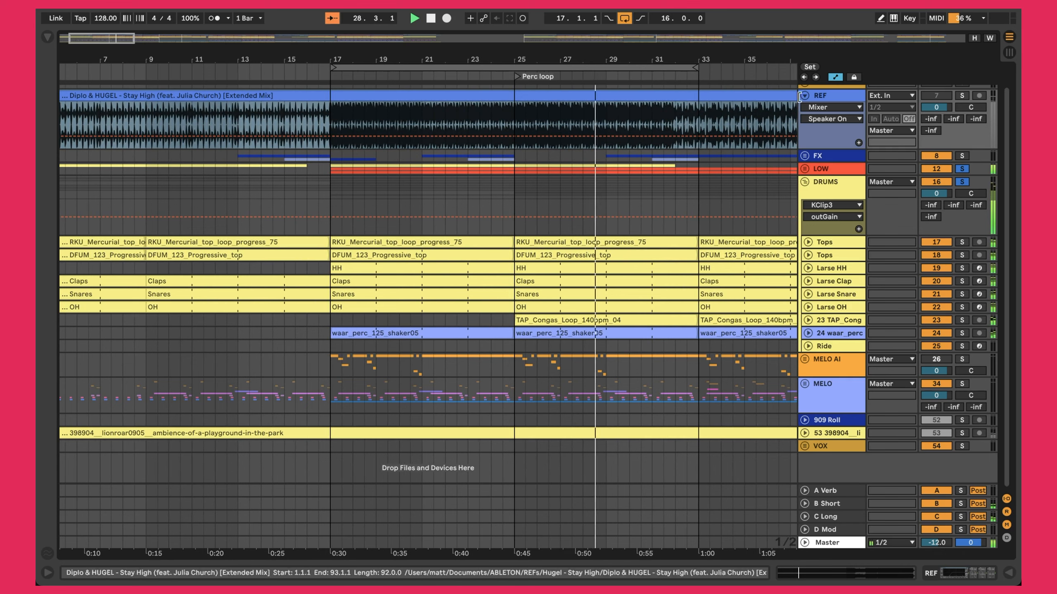
click(964, 169)
Turn off loop playback so the arrangement plays on beyond the section between bars 17 and 33
drag(490, 61, 175, 54)
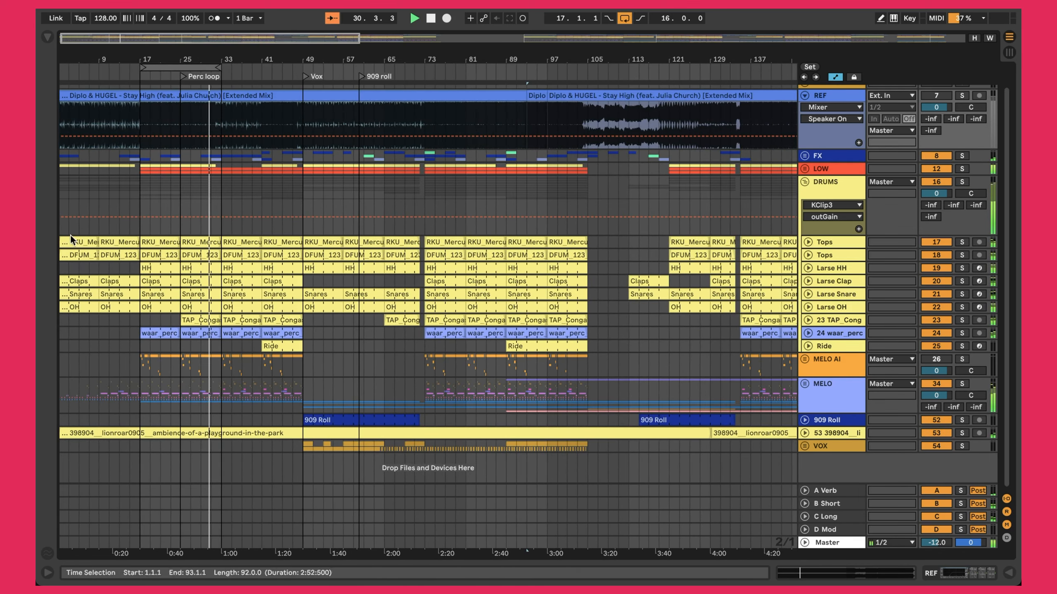
drag(543, 63, 538, 42)
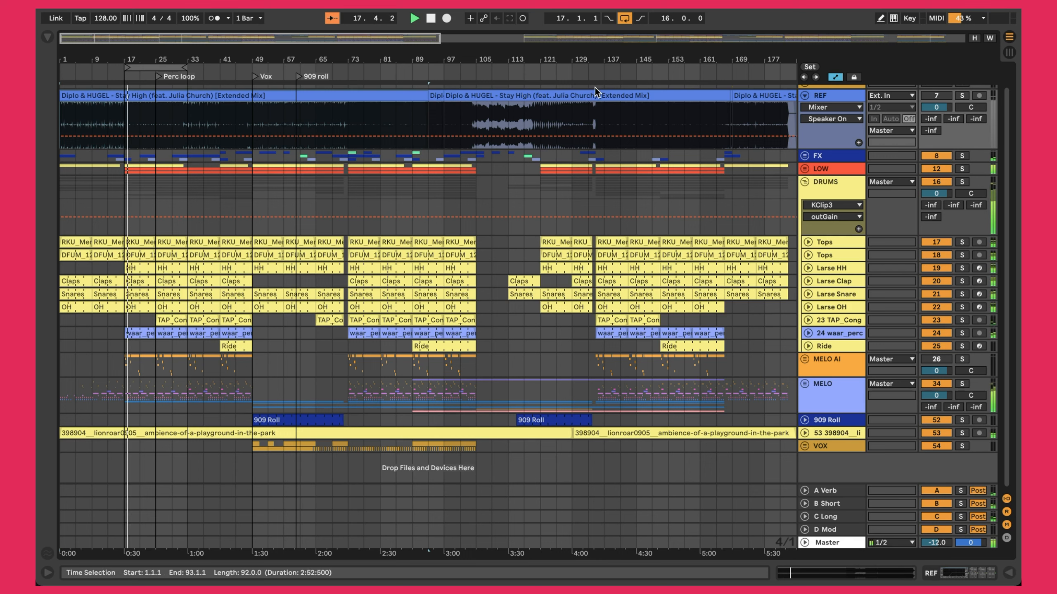
click(624, 18)
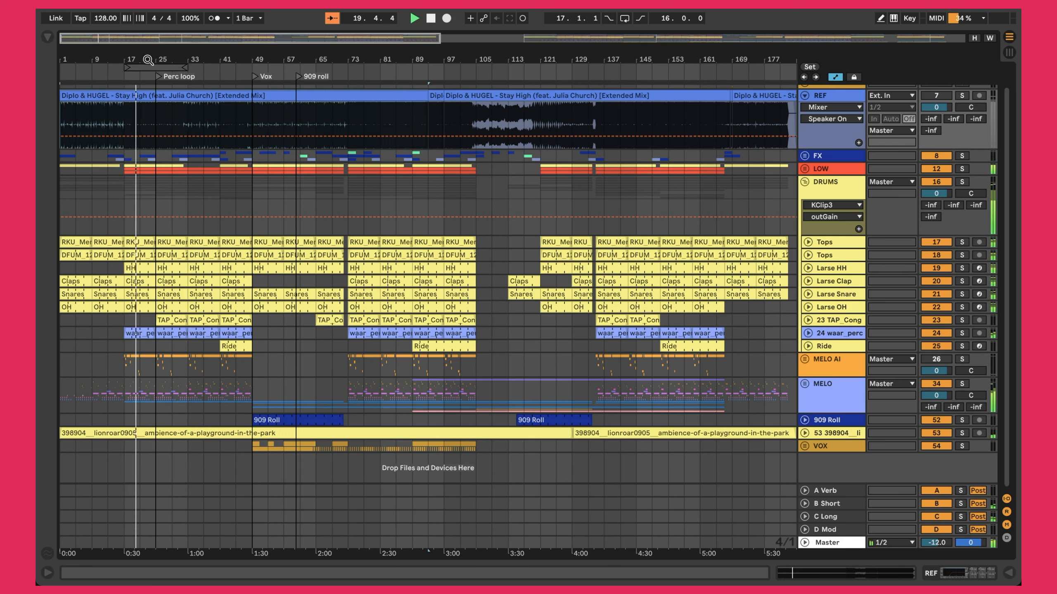
drag(129, 59, 129, 96)
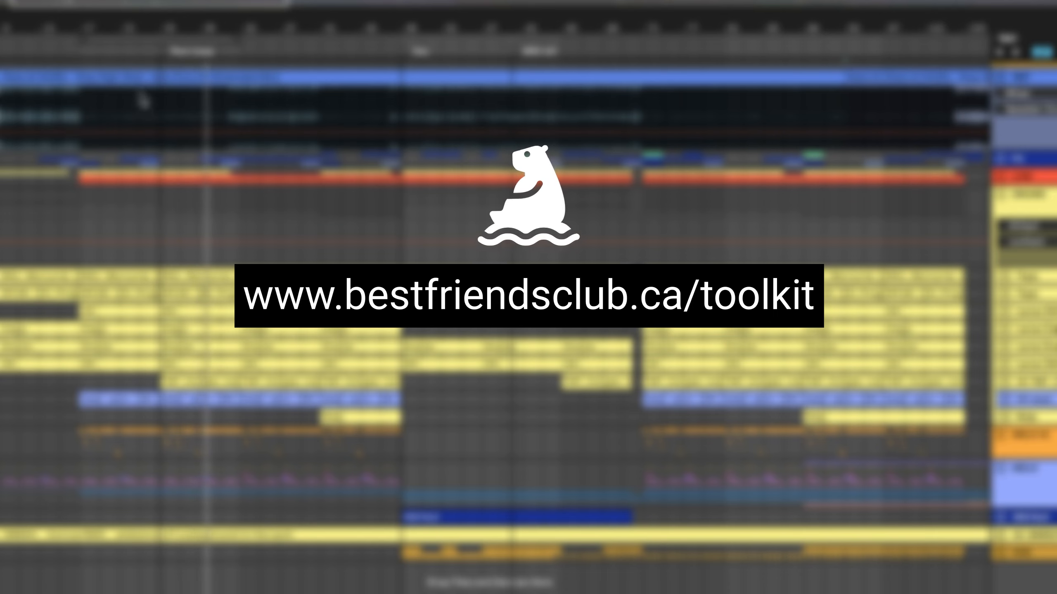
drag(141, 26, 146, 26)
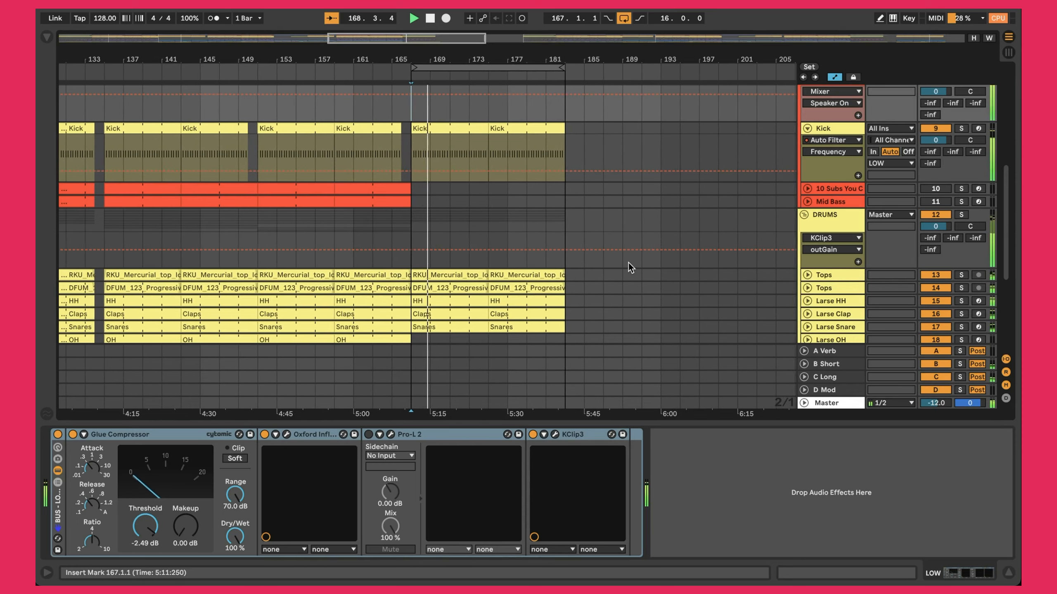
Extend the REF clip ending at bar 169 to about bar 185, and audition the REF track soloed
scroll(629, 263, down, 3)
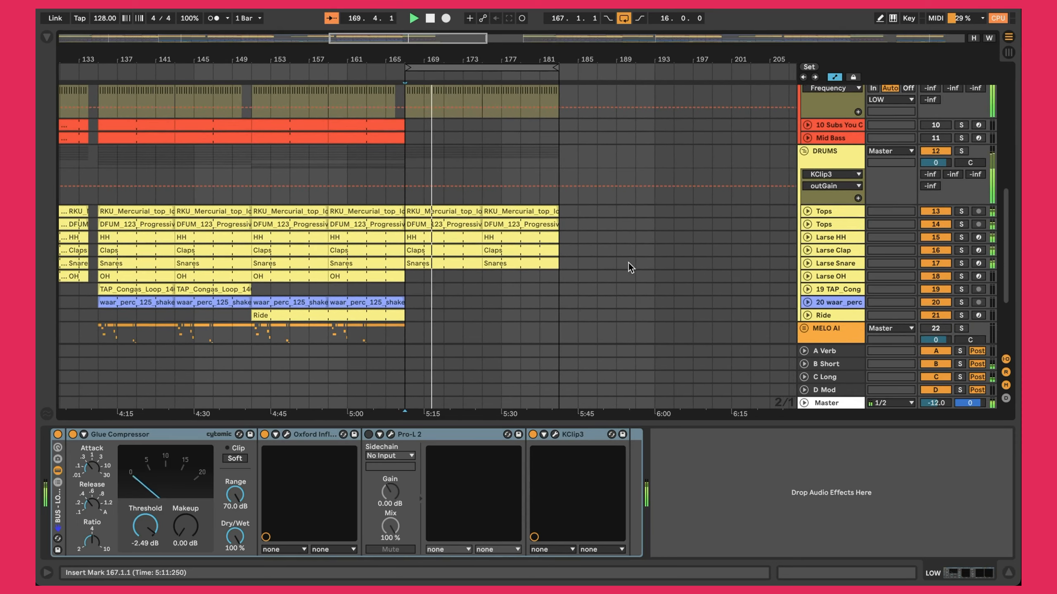
scroll(628, 262, down, 2)
scroll(628, 262, up, 1)
scroll(629, 263, up, 5)
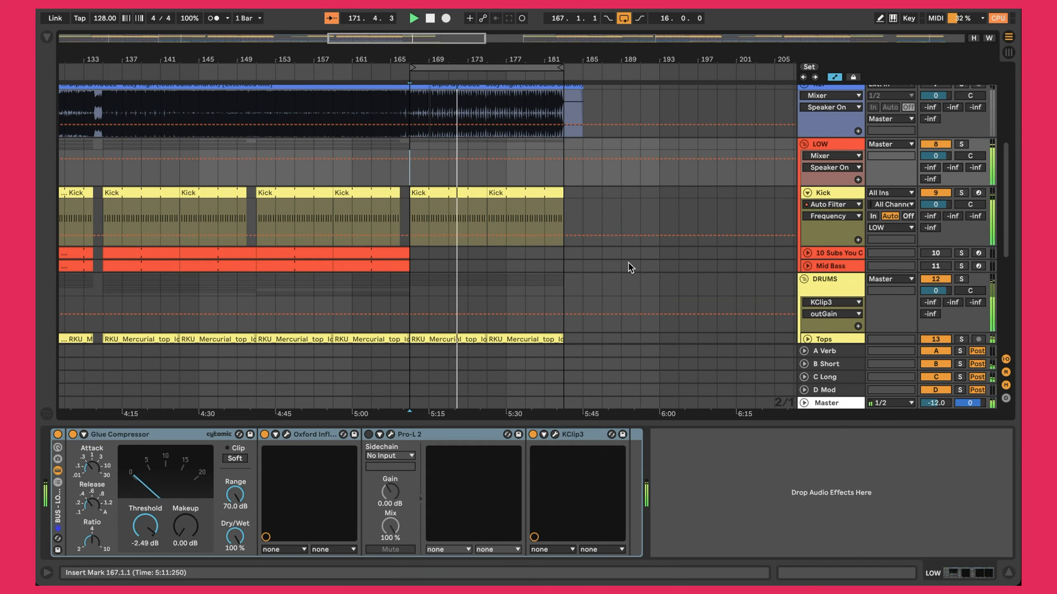
scroll(628, 262, up, 3)
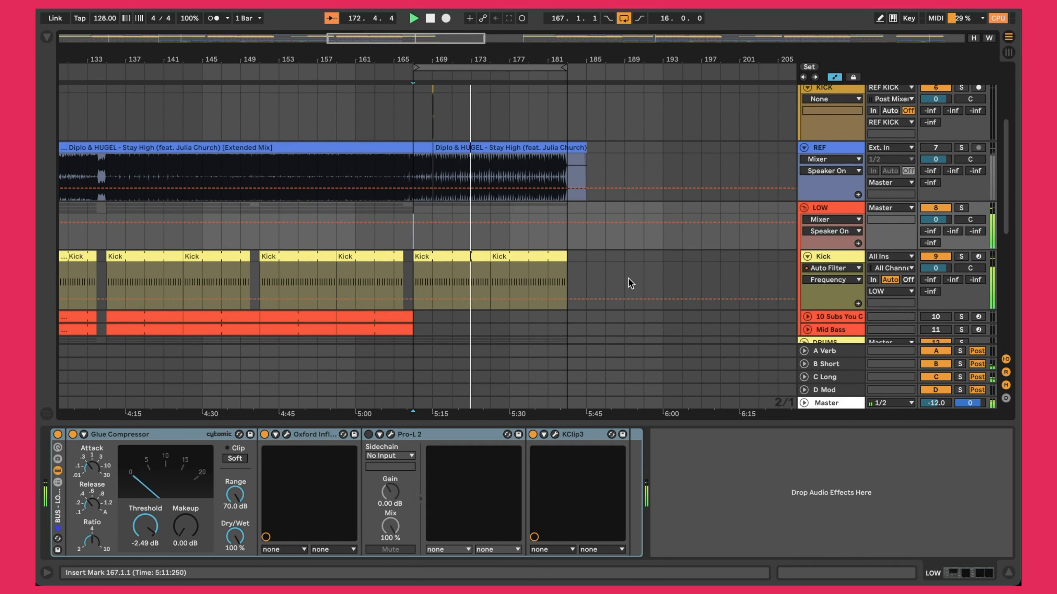
scroll(628, 279, up, 5)
scroll(628, 280, down, 4)
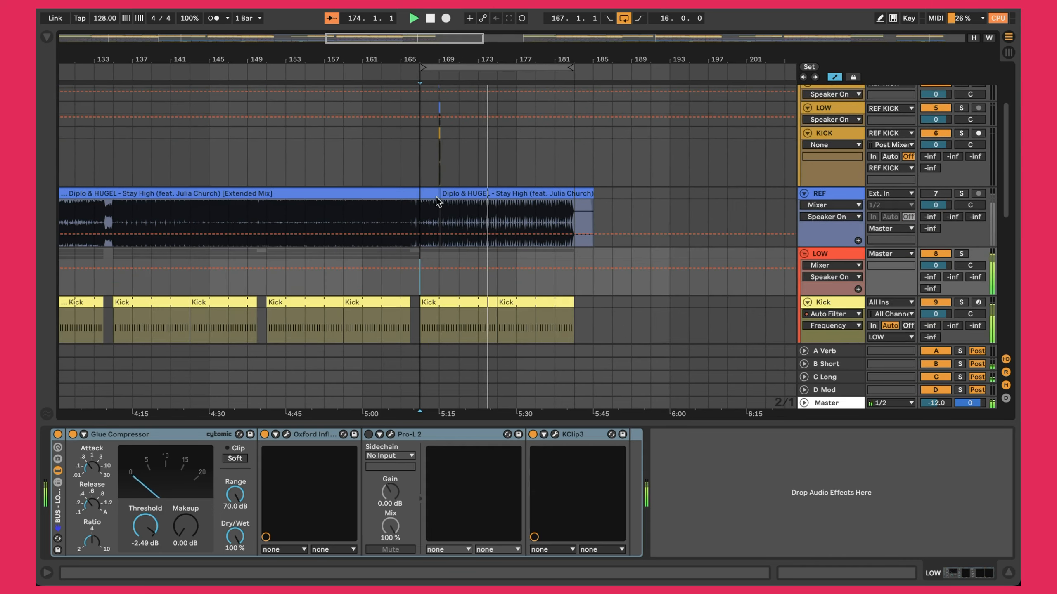
click(435, 195)
key(super+z)
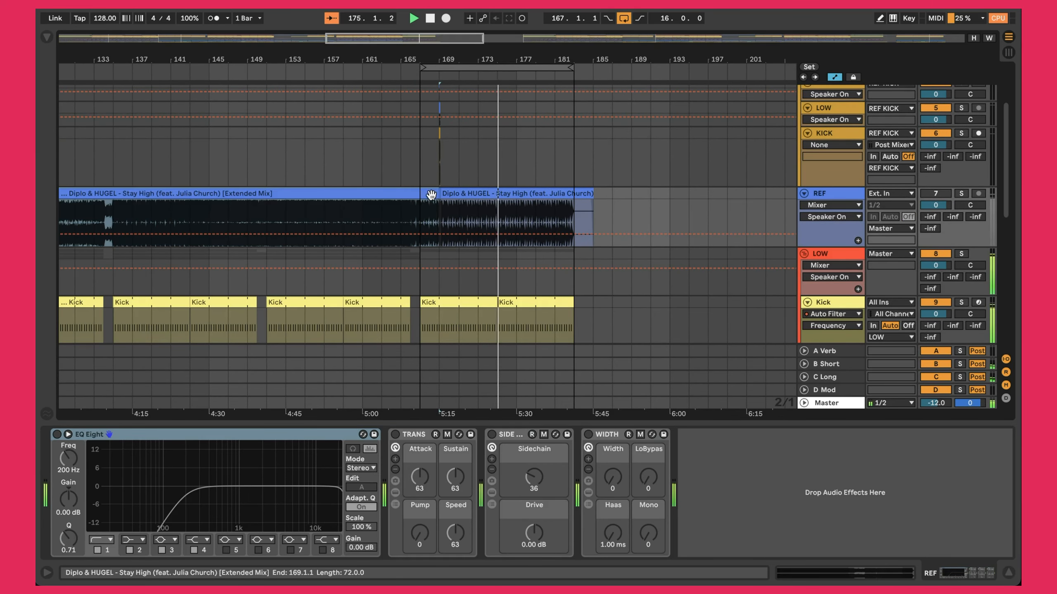
drag(432, 195, 593, 195)
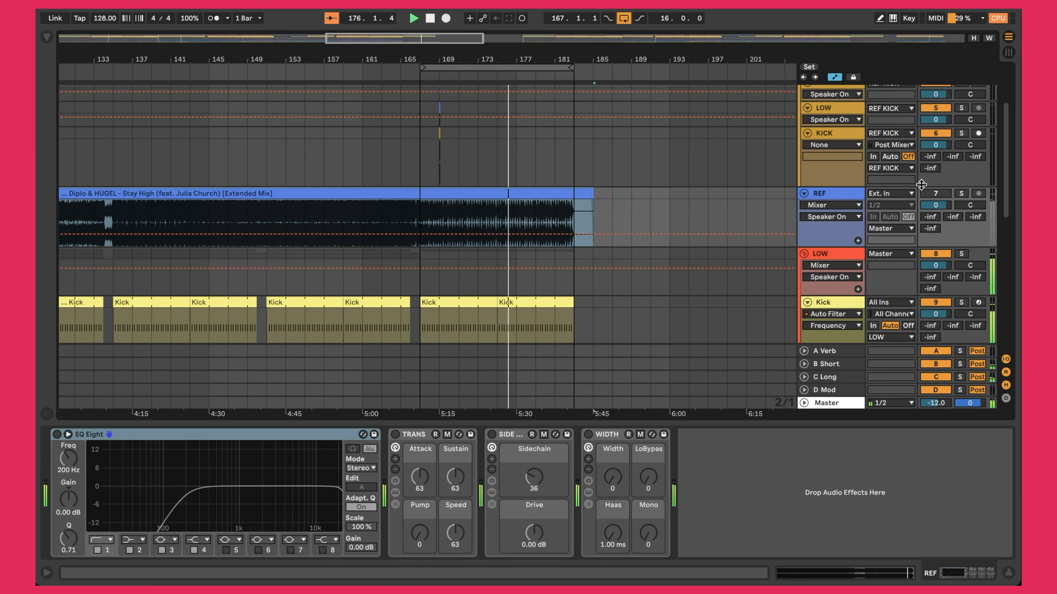
key(s)
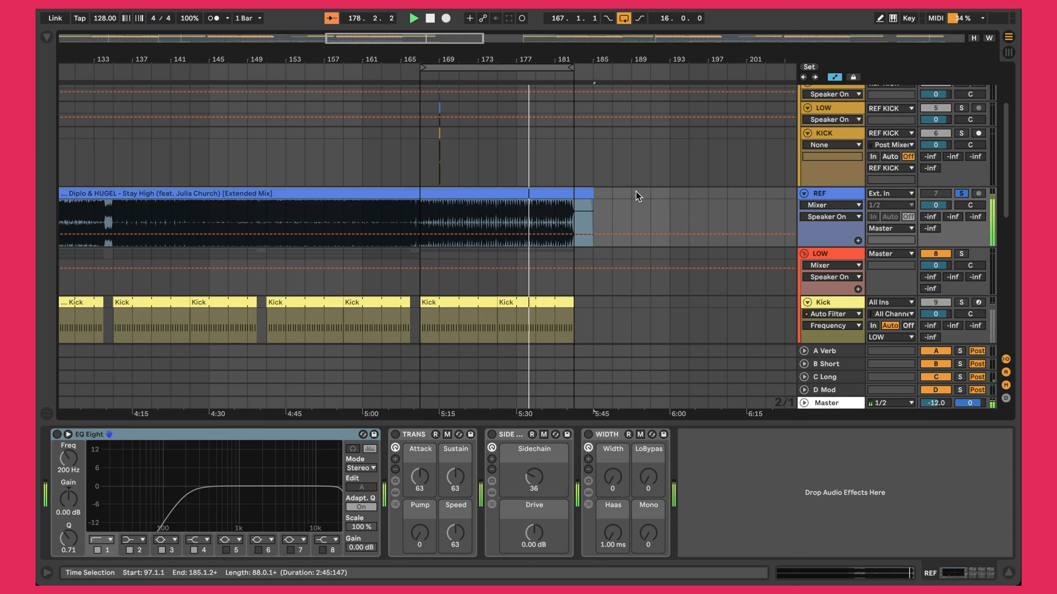
key(s)
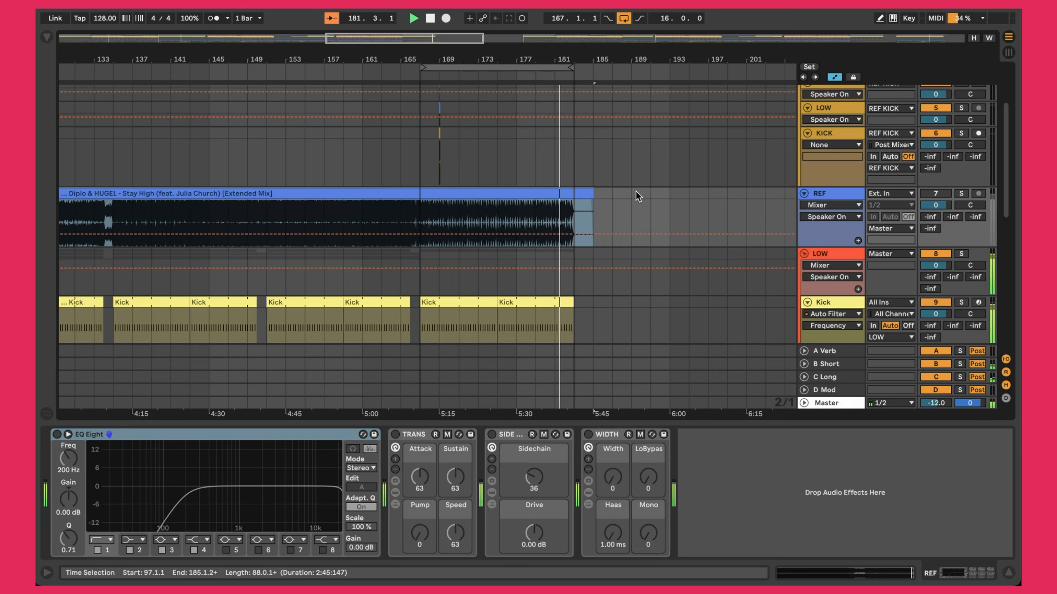
Deactivate all tracks inside the DRUMS group, from the first Tops track through Ride
scroll(637, 192, down, 3)
scroll(636, 191, down, 12)
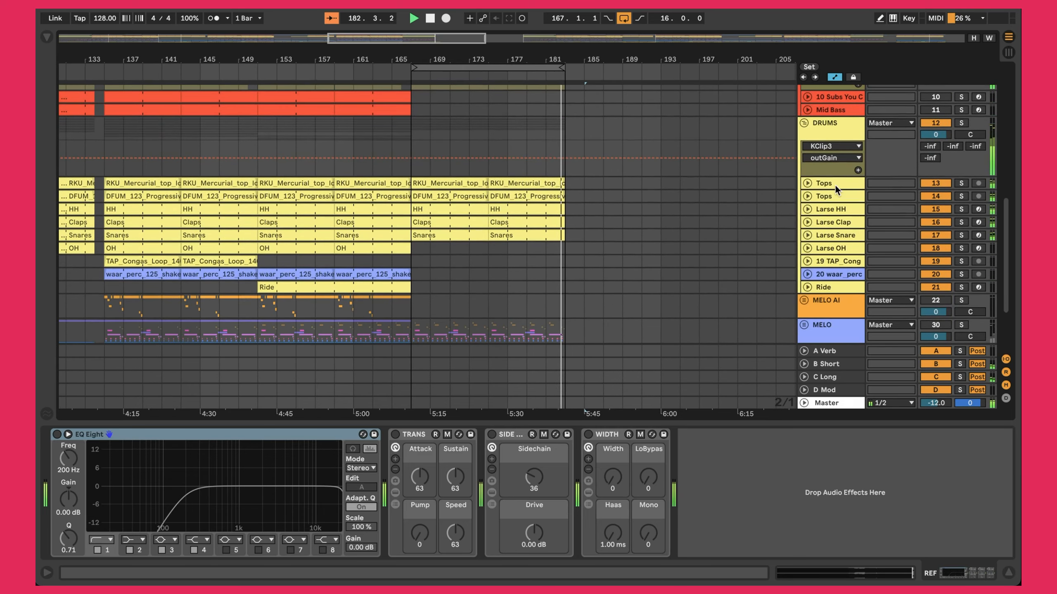
click(835, 185)
shift+click(847, 287)
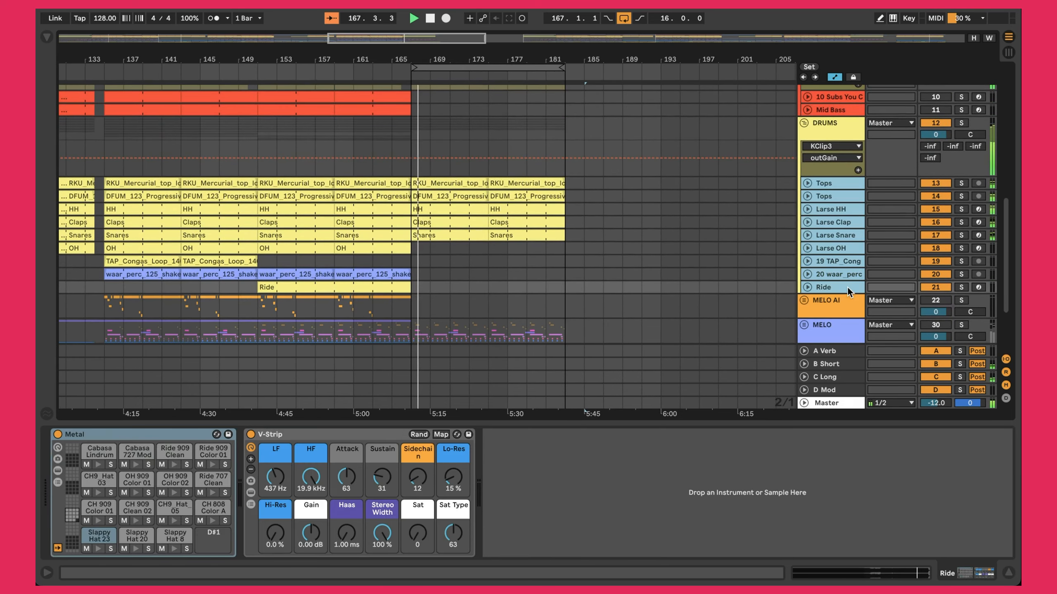
click(941, 185)
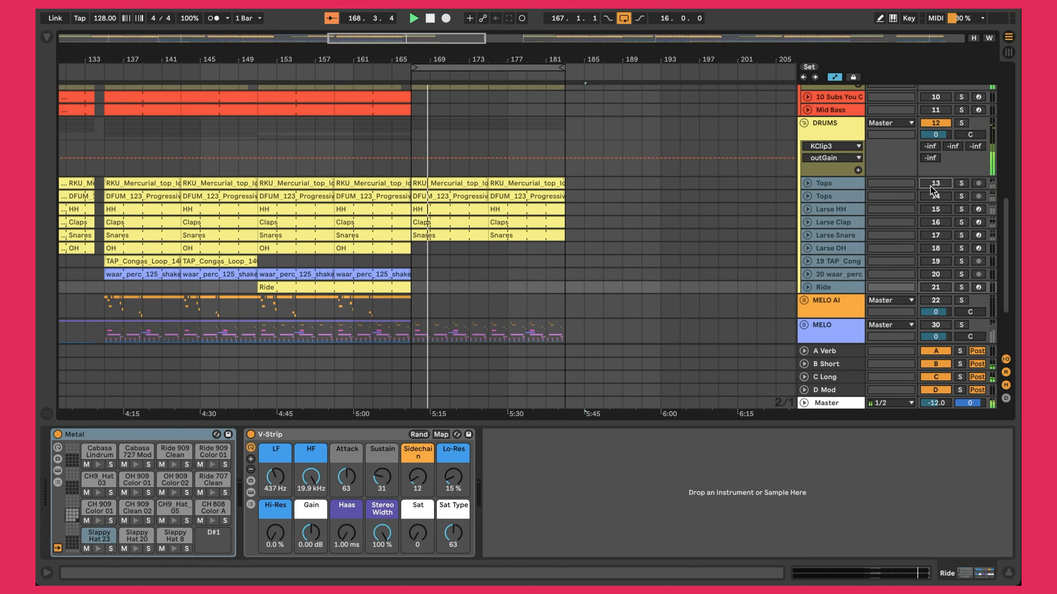
Select the Kick clip at bar 167 and inspect its device chain from the PIV_DJK_KICK_14 sample to Auto Filter
scroll(698, 222, up, 6)
click(501, 138)
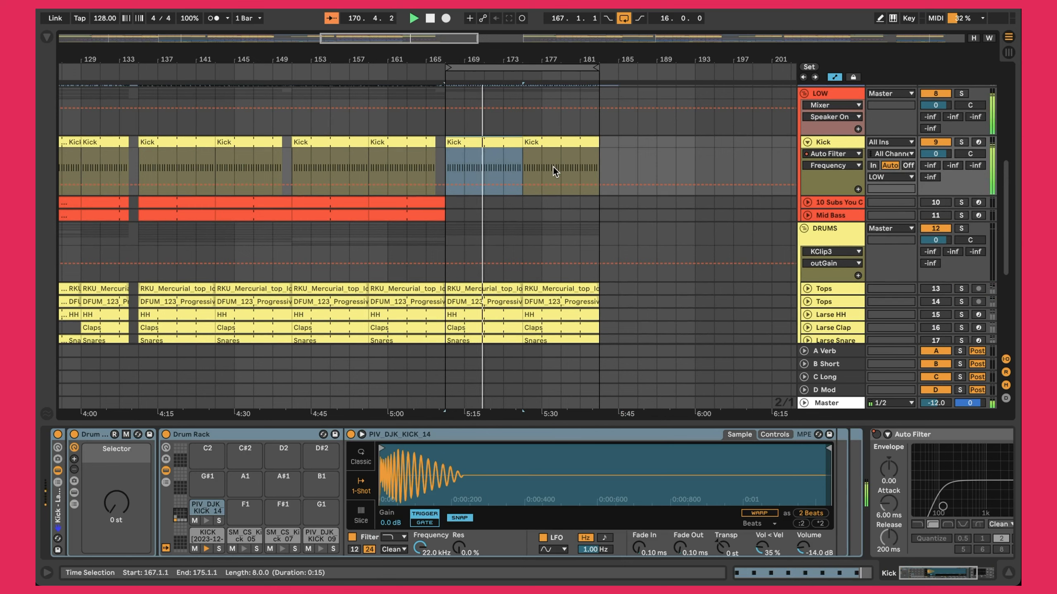
scroll(553, 167, up, 2)
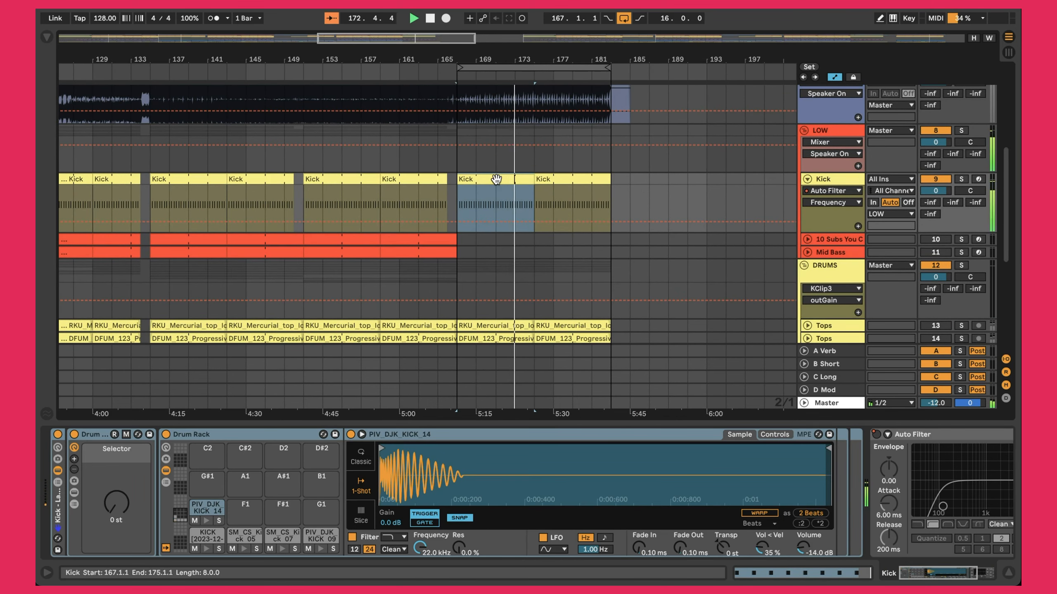
scroll(605, 494, right, 5)
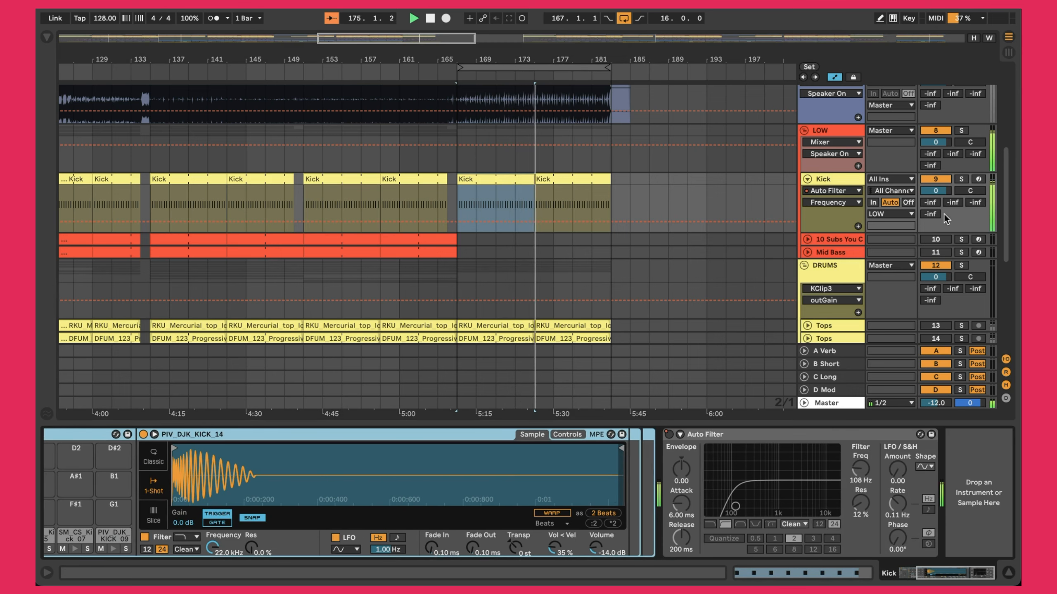
Solo the REF track and examine its waveform above the Kick clip starting at bar 167
click(851, 182)
drag(538, 59, 538, 121)
scroll(563, 152, up, 5)
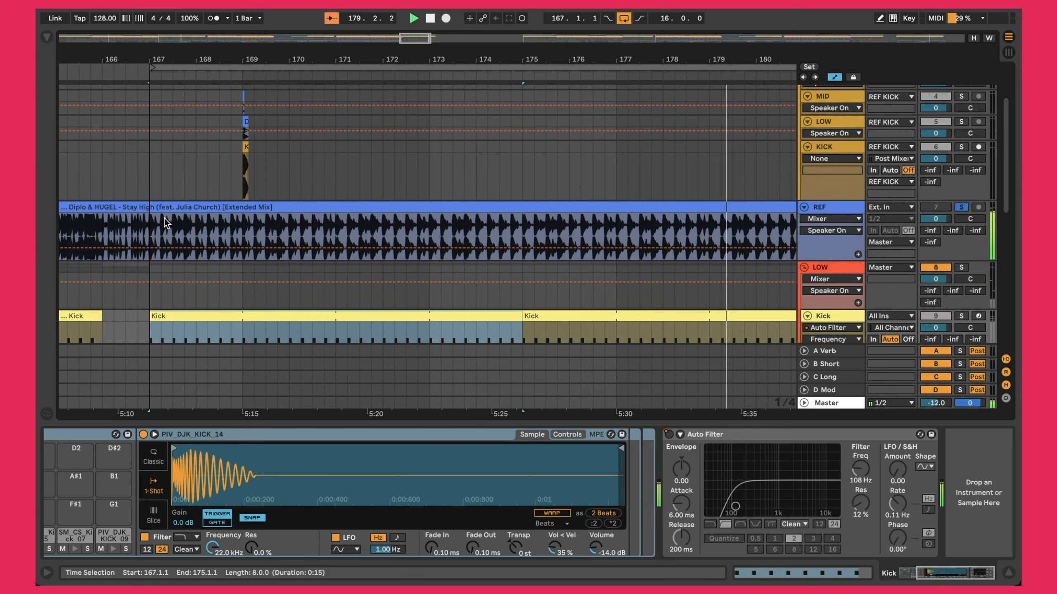
Review the section markers on the ARRANGE track from INTRO to OUTRO and select the OUTRO section
drag(353, 59, 352, 9)
scroll(379, 138, up, 4)
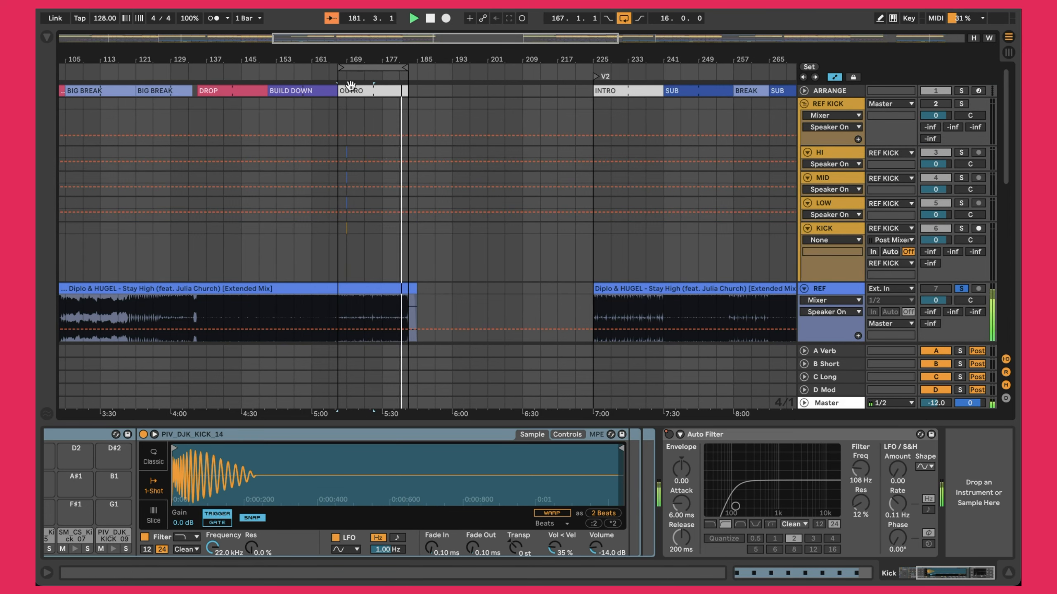
scroll(376, 275, left, 15)
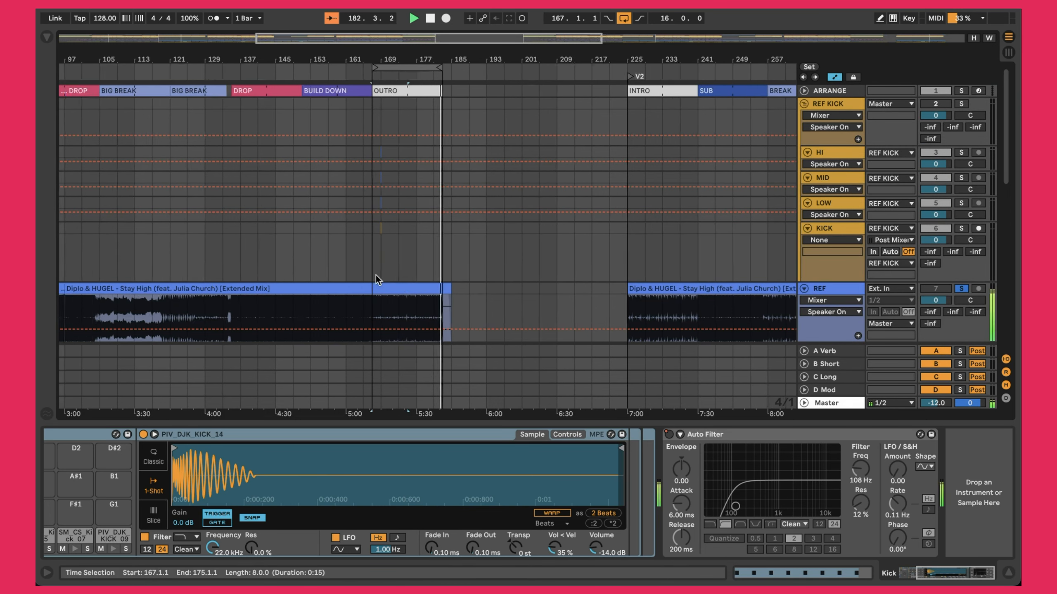
scroll(173, 176, up, 1)
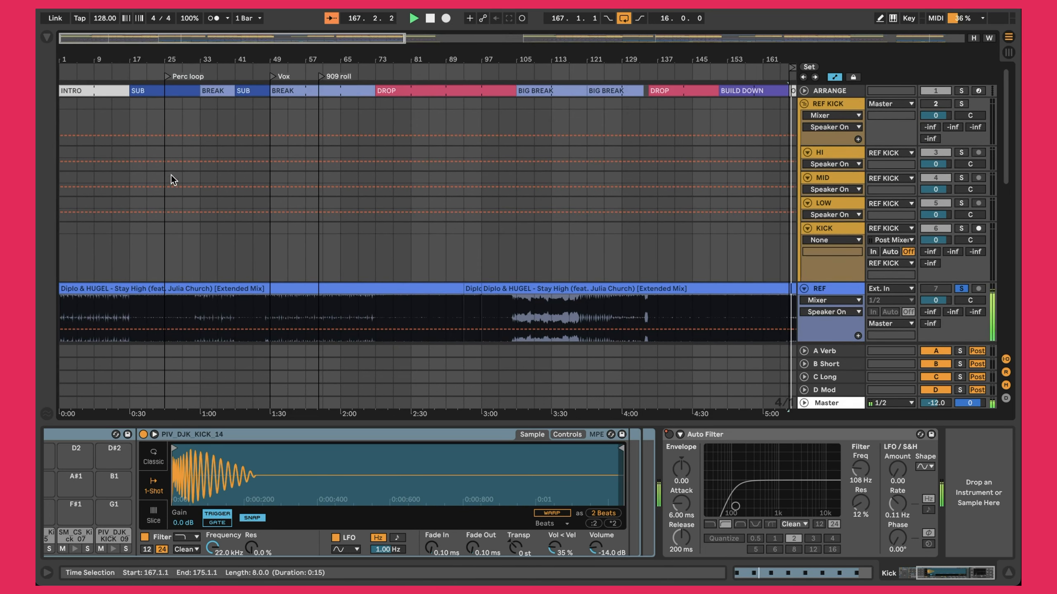
click(79, 90)
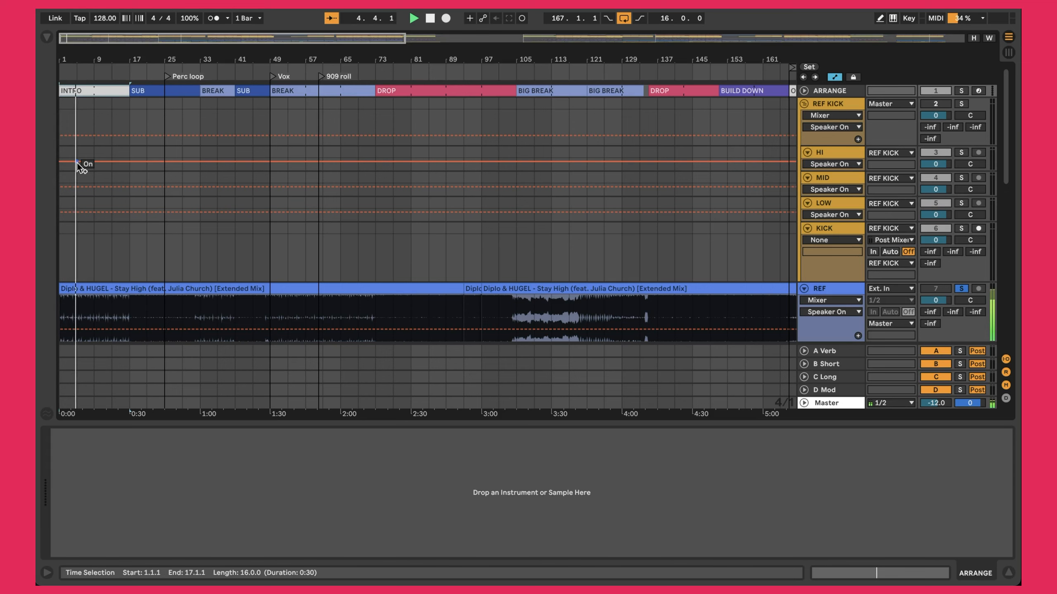
scroll(280, 180, right, 10)
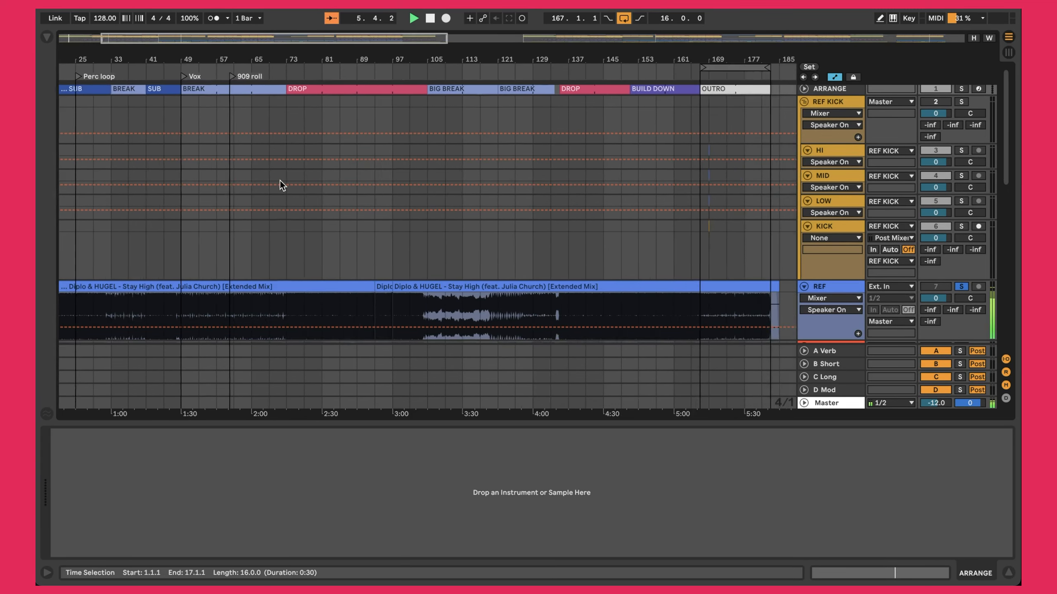
click(530, 87)
click(505, 90)
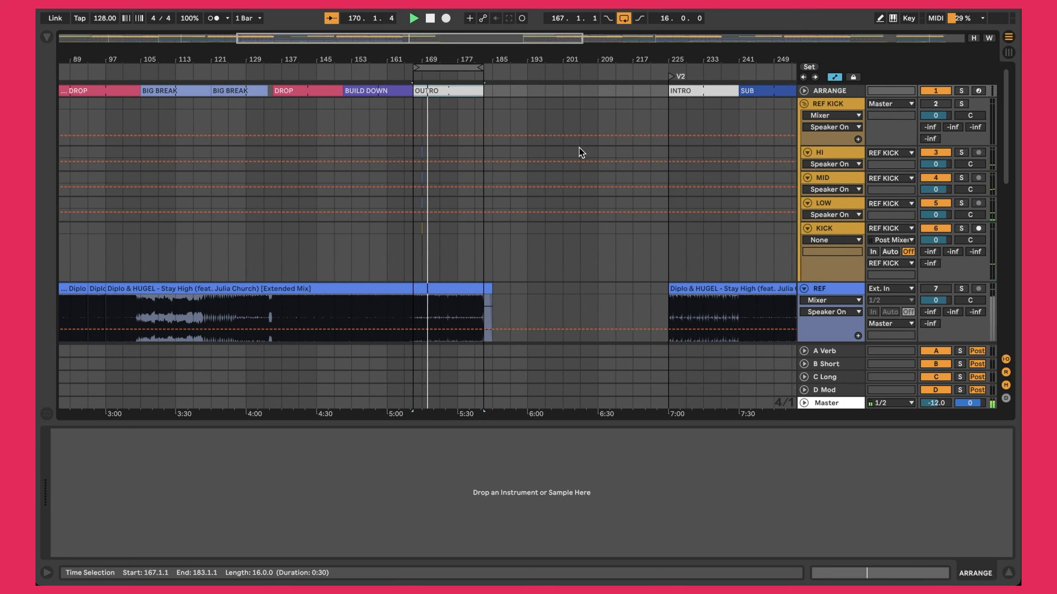
Compare the Kick pattern of the outro with the soloed REF waveform around the transition at bars 166 to 167
scroll(454, 234, down, 10)
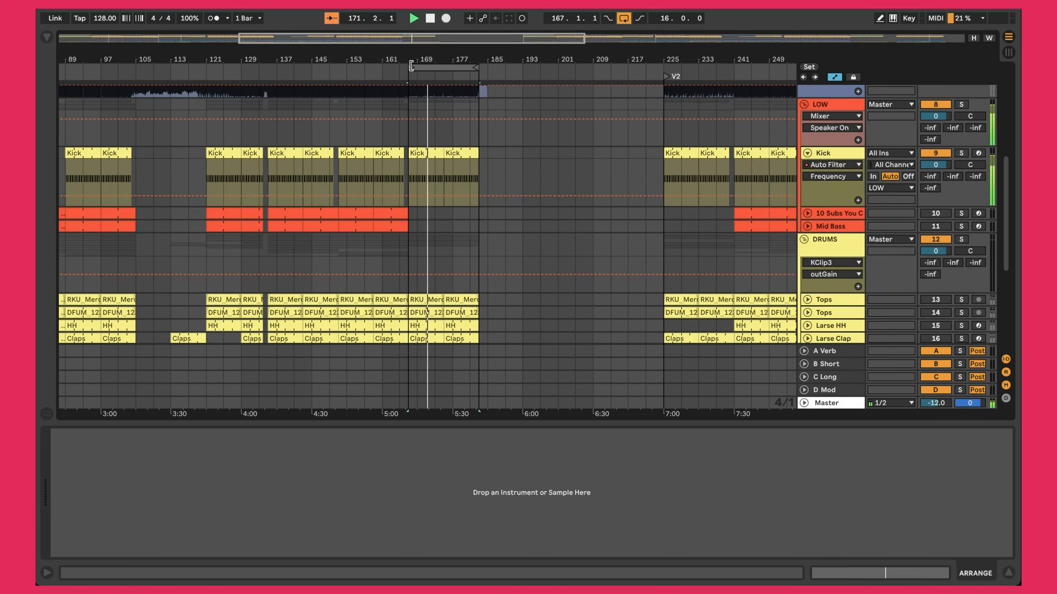
drag(411, 59, 411, 125)
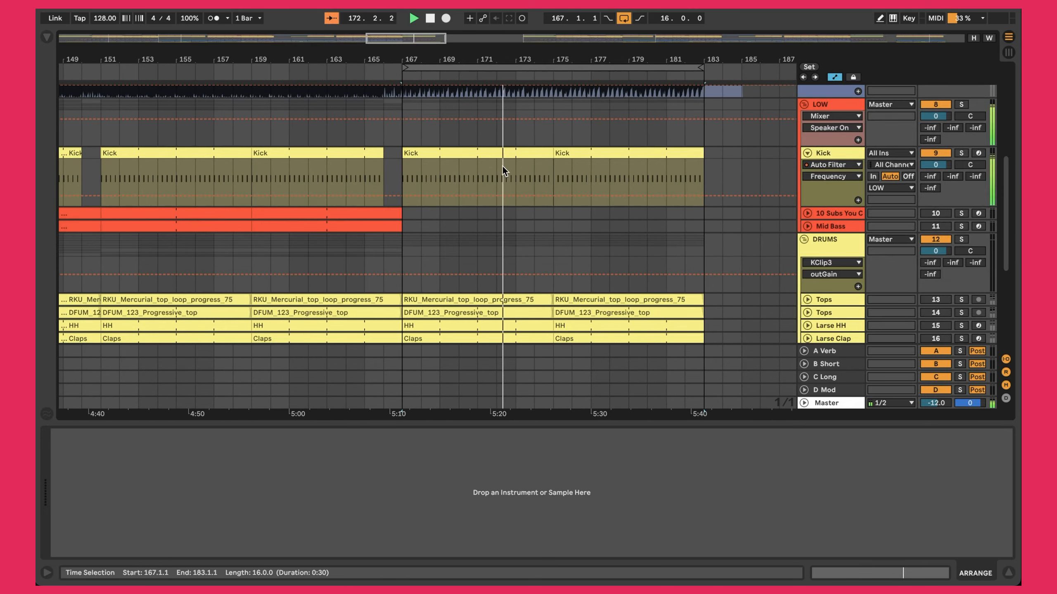
scroll(501, 166, up, 10)
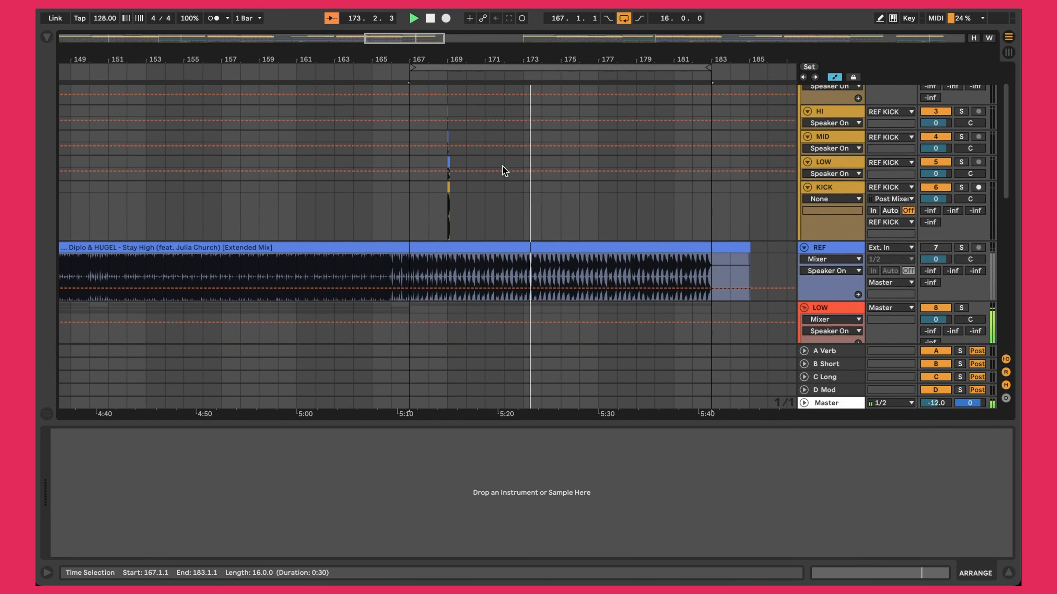
scroll(502, 166, down, 5)
drag(400, 59, 400, 125)
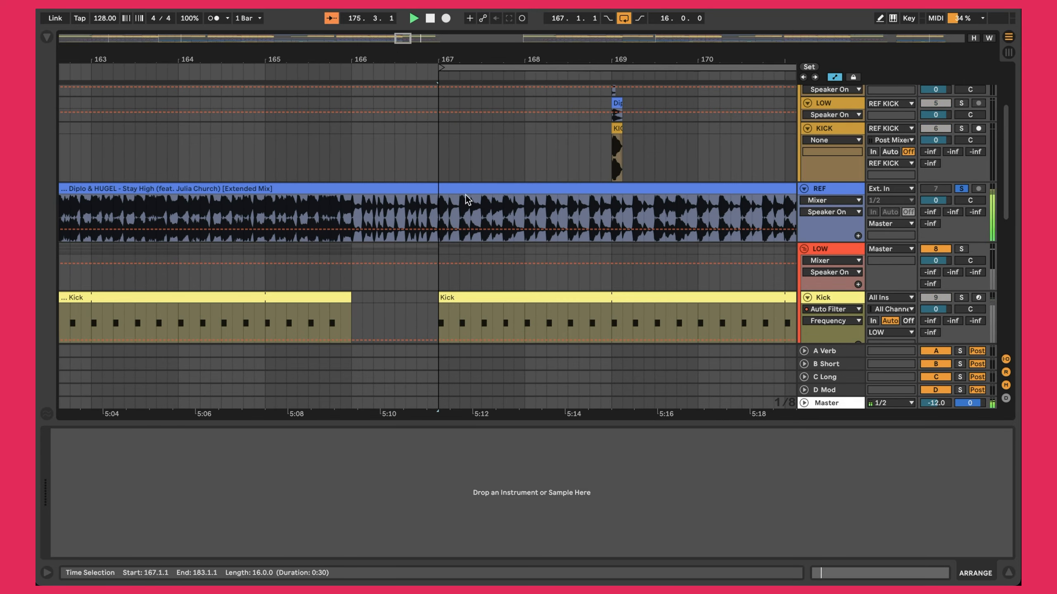
Split the REF clip at 167.1.1 and 167.1.3 to isolate the outro's first kick hit, and loop playback there
click(440, 203)
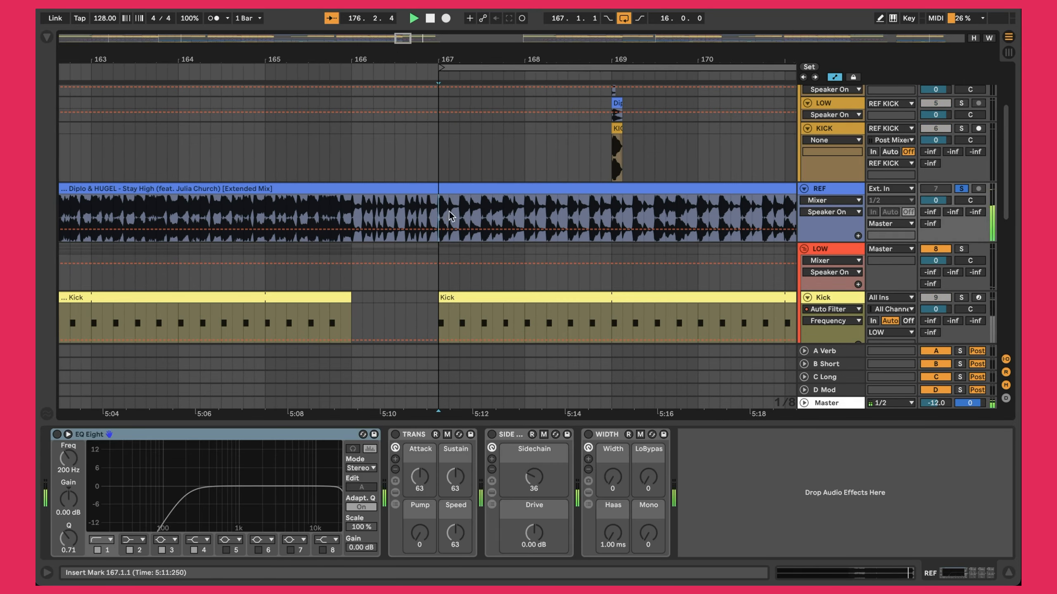
key(space)
shift+click(417, 209)
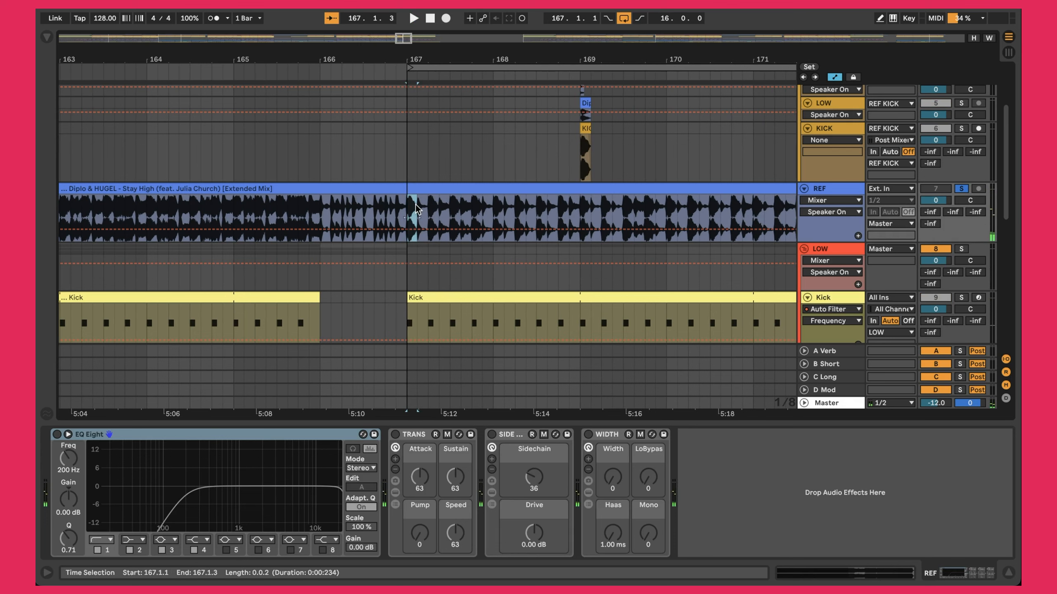
key(super+e)
key(super+l)
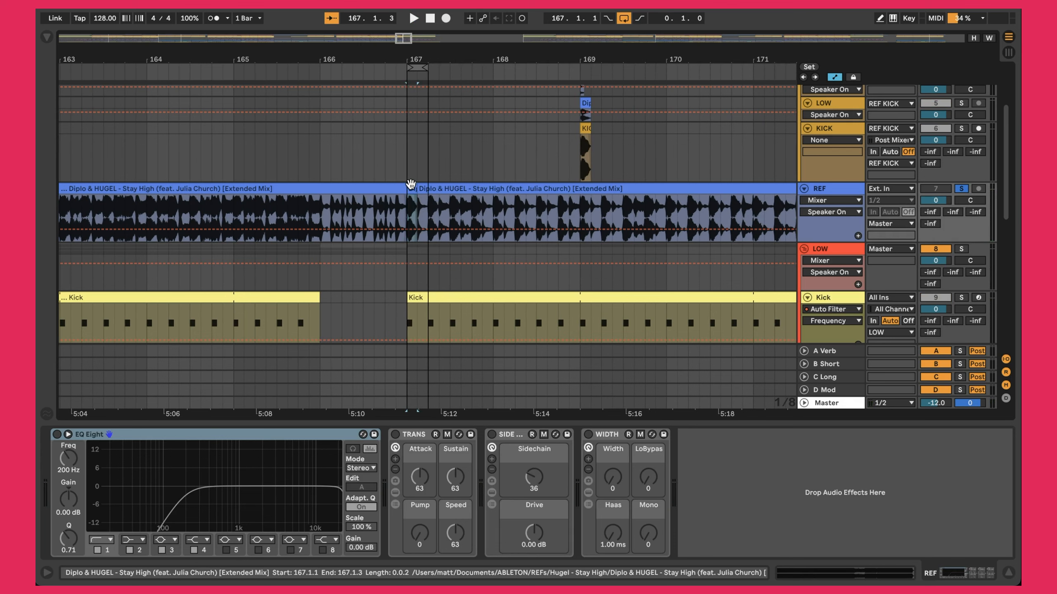
key(space)
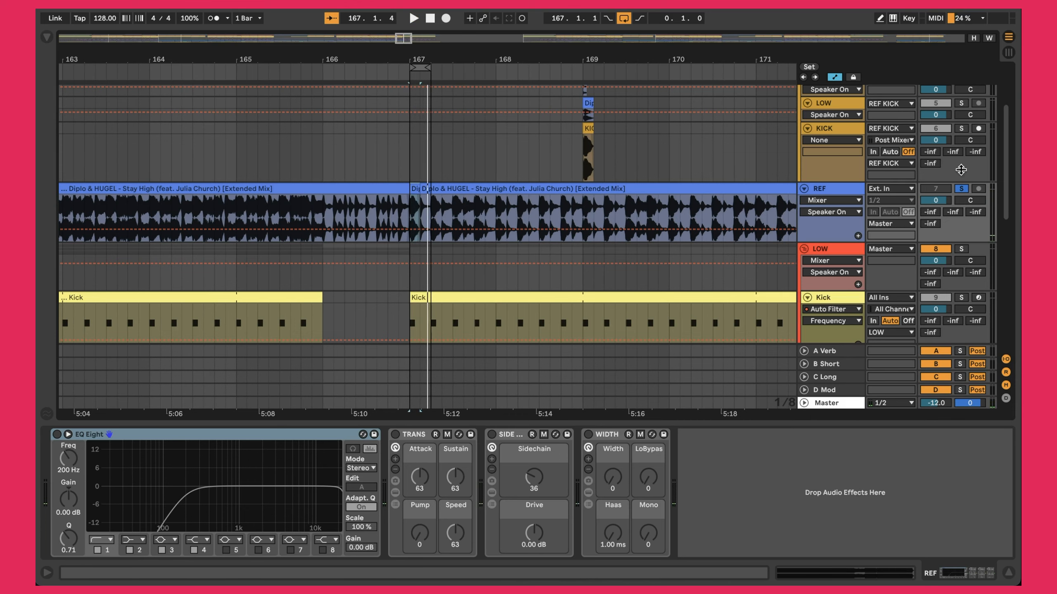
Set the loop to the 16-bar OUTRO section starting at bar 167 and play it with REF unsoloed
drag(465, 62, 863, 104)
scroll(623, 170, up, 4)
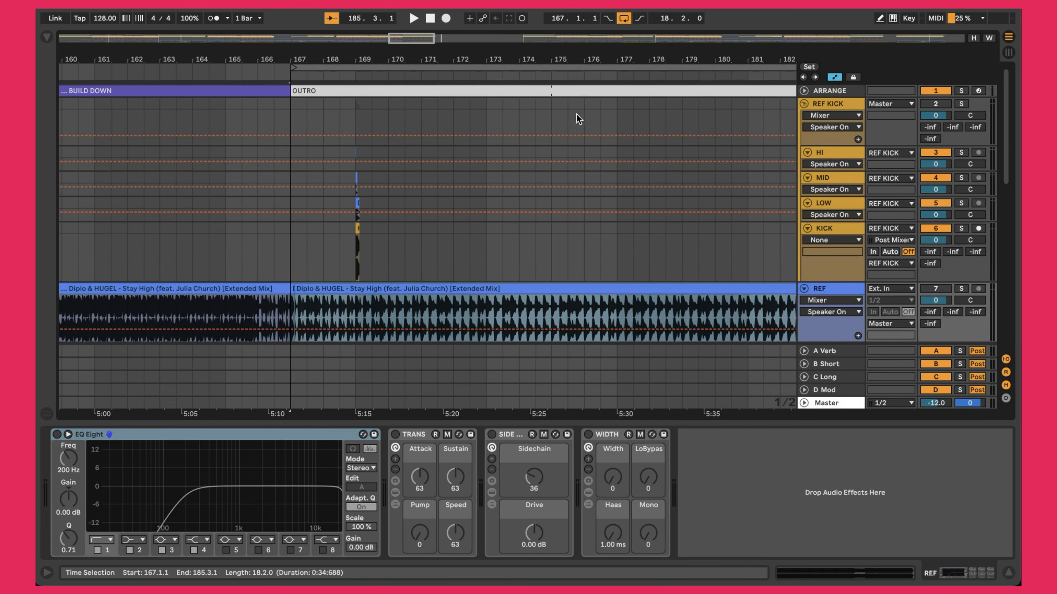
click(572, 94)
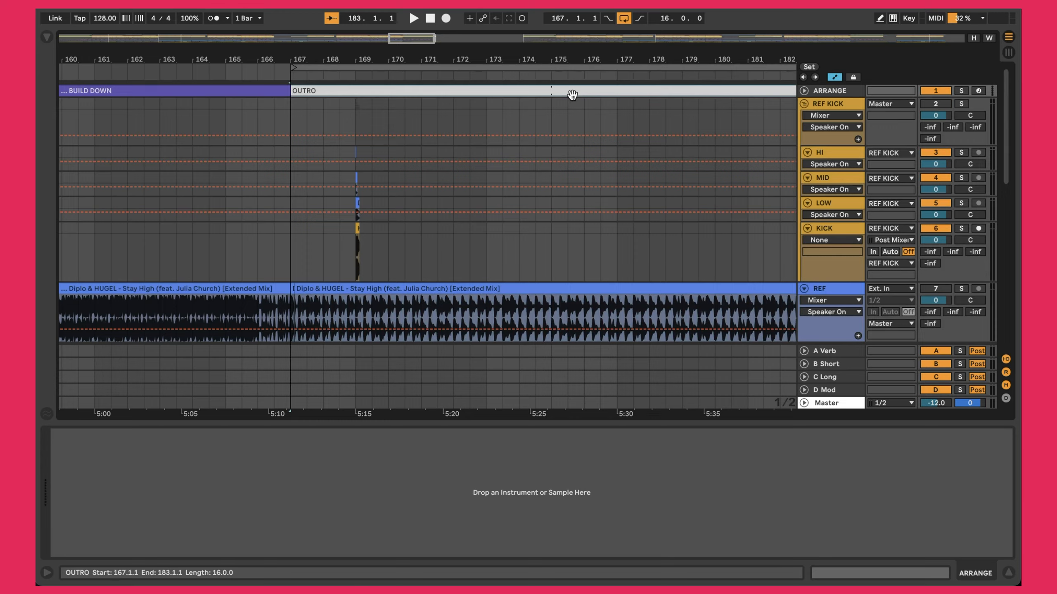
key(space)
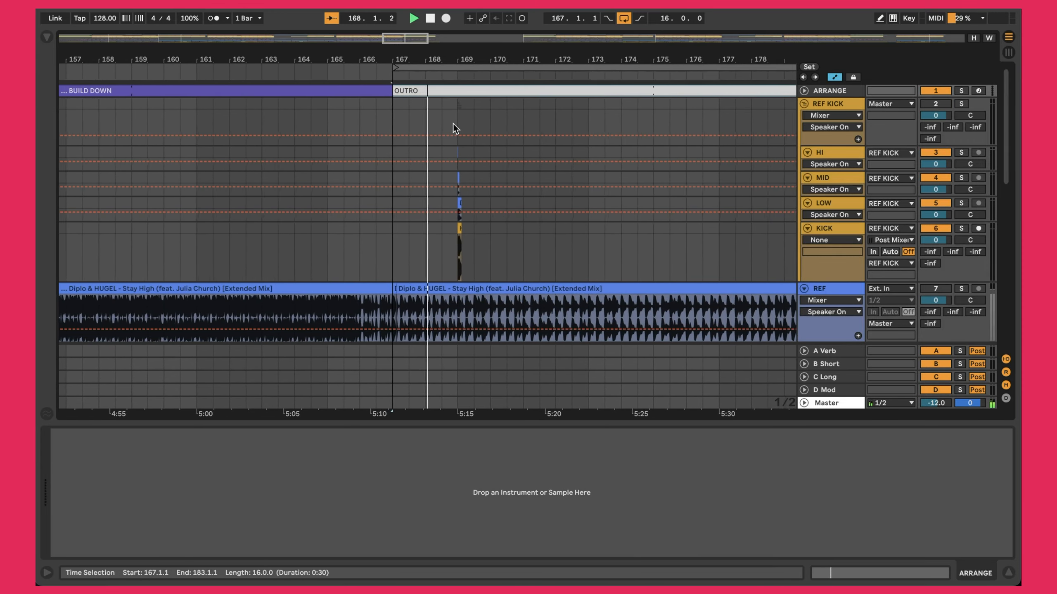
Examine the HI, MID and LOW tracks of the REF KICK group around bar 169
drag(394, 59, 281, 123)
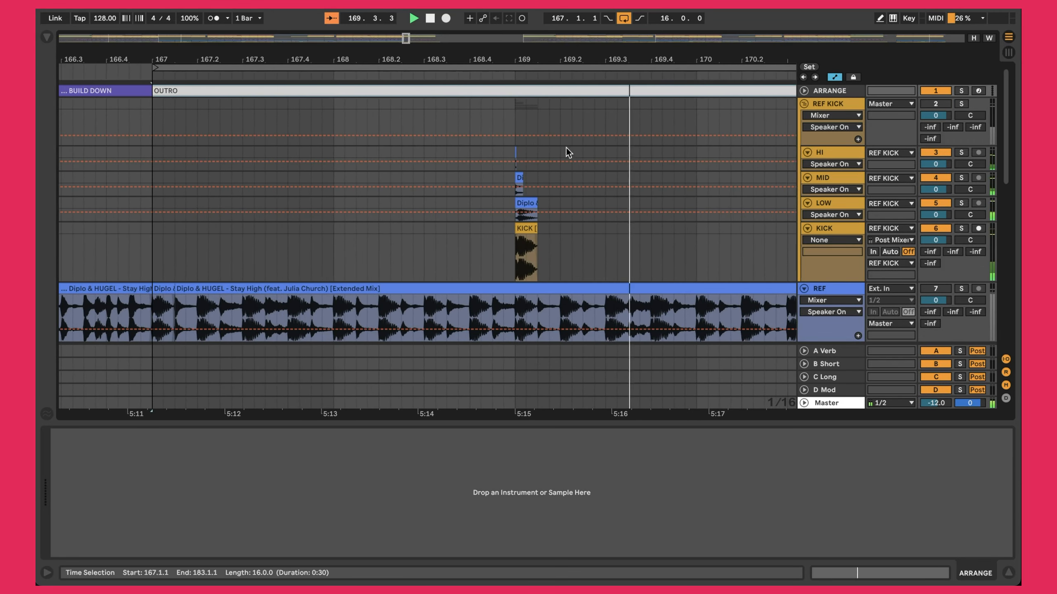
click(825, 152)
click(831, 176)
click(832, 203)
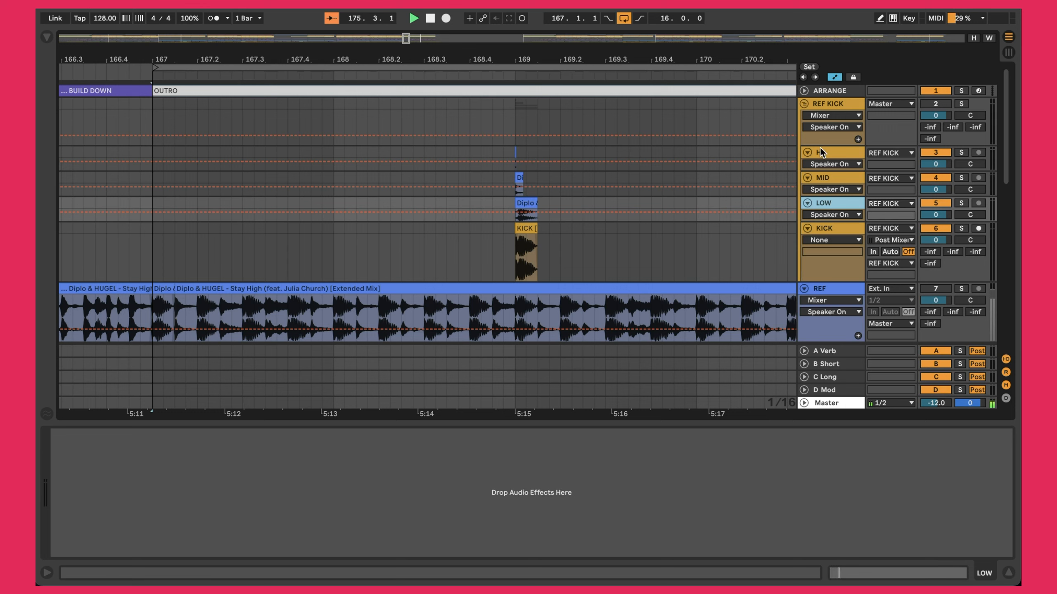
click(832, 152)
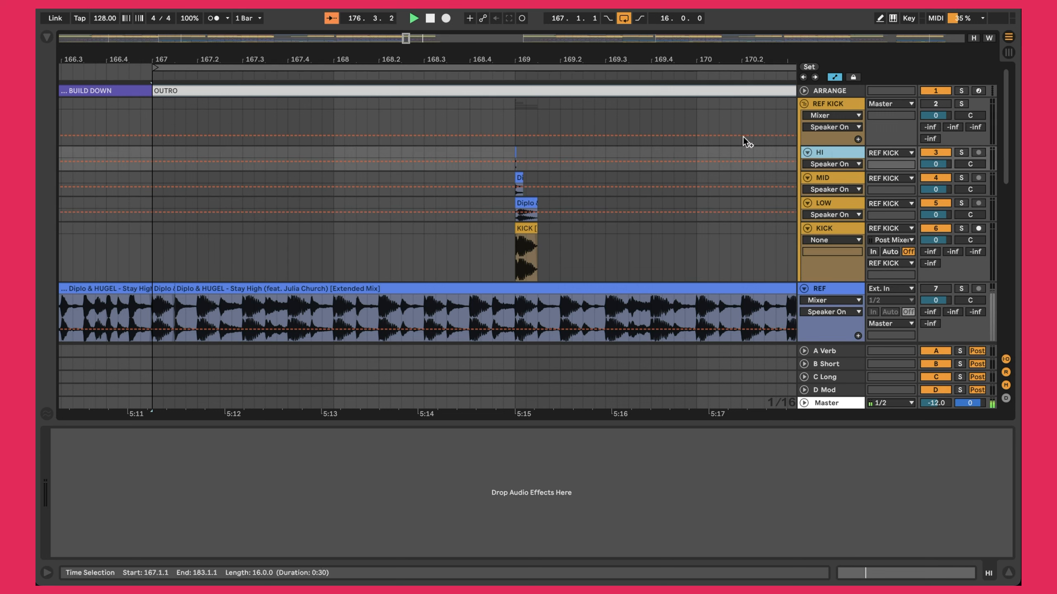
key(super+space)
text(mu`)
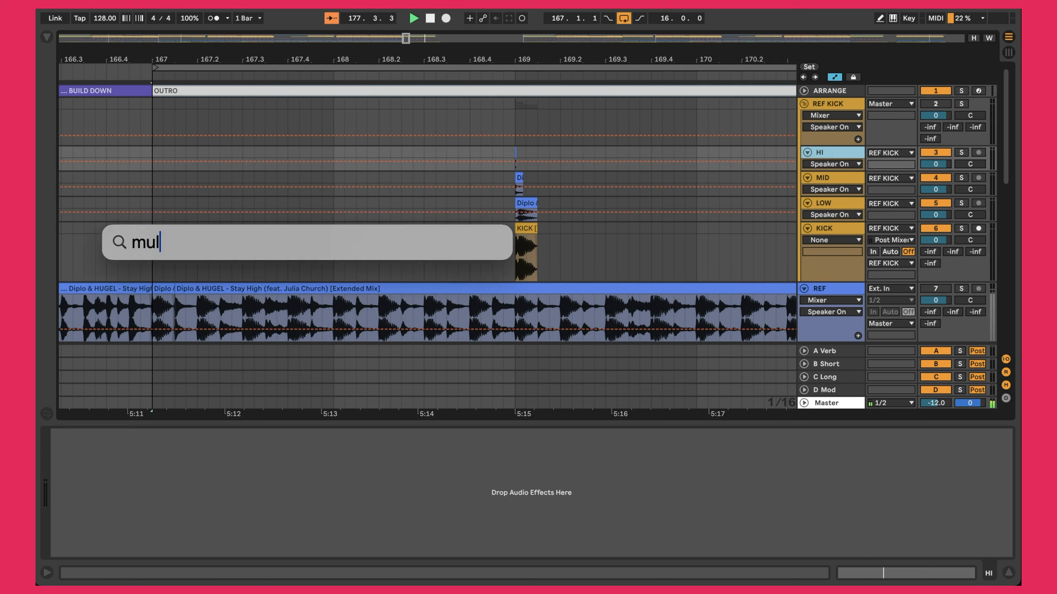
key(Escape)
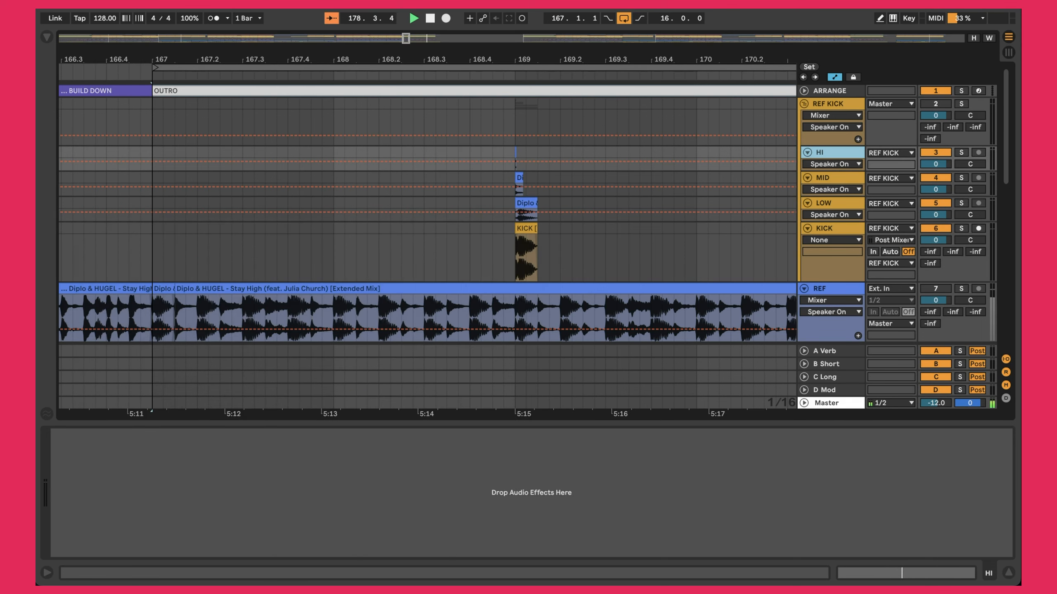
Find Multiband Dynamics by searching for "multi", add it to the HI track and solo its high band
key(super+f)
text(multi)
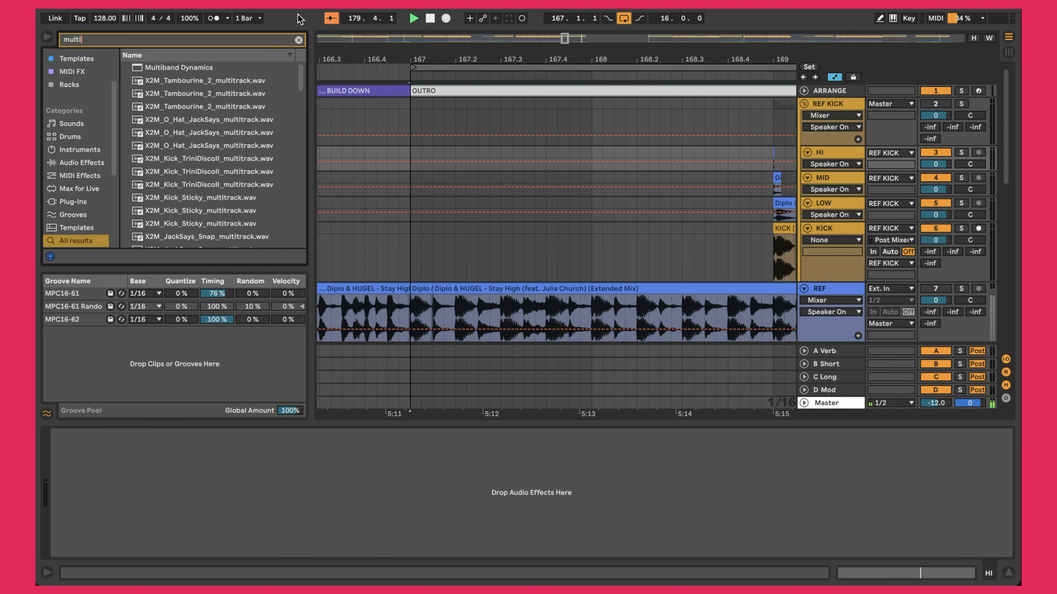
click(173, 68)
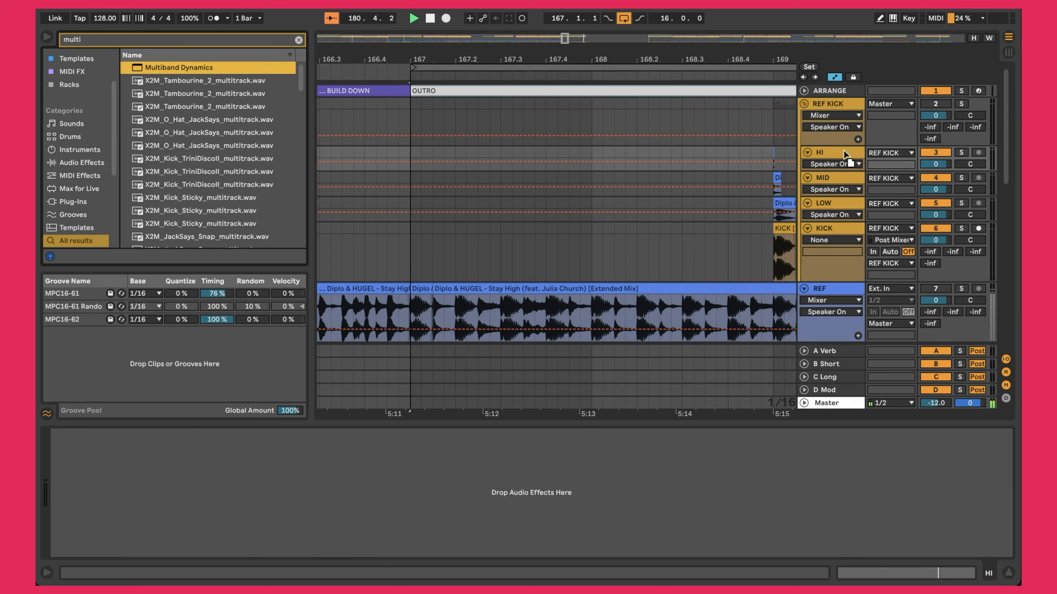
drag(844, 152, 844, 152)
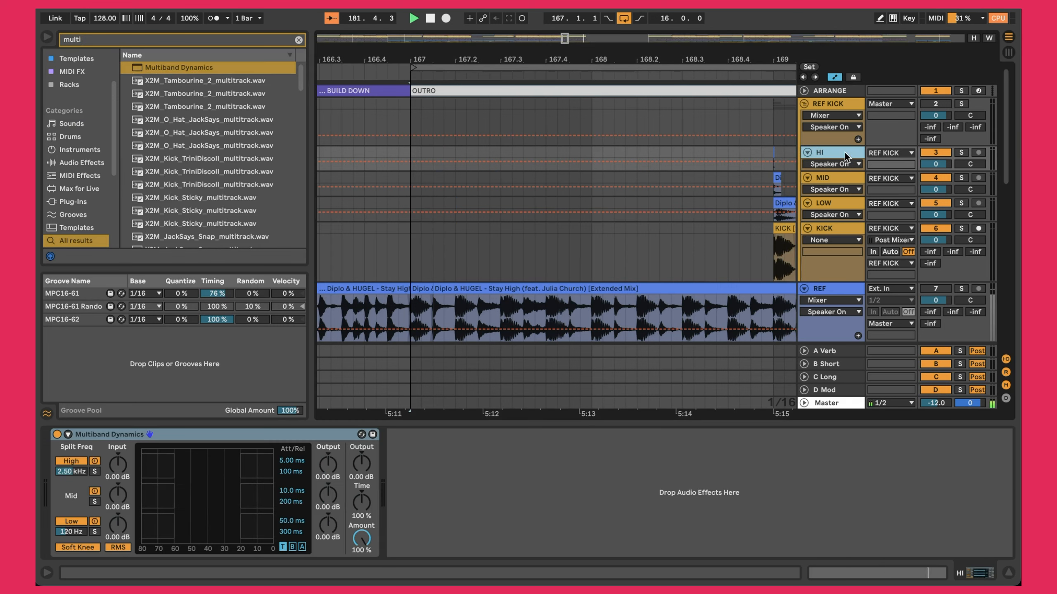
click(95, 472)
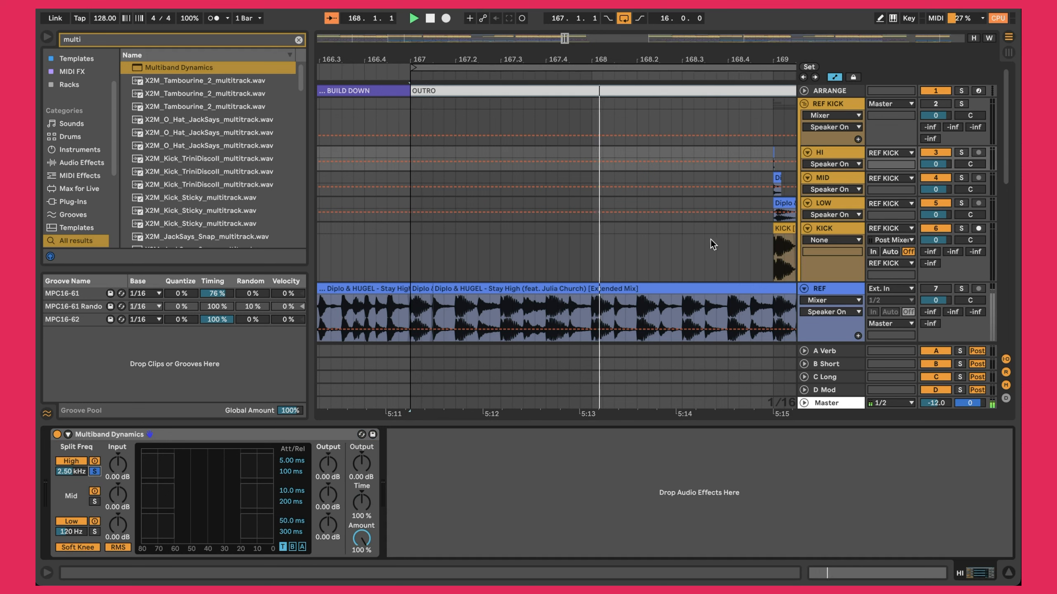
Add Multiband Dynamics to the MID track and solo its mid band
click(820, 154)
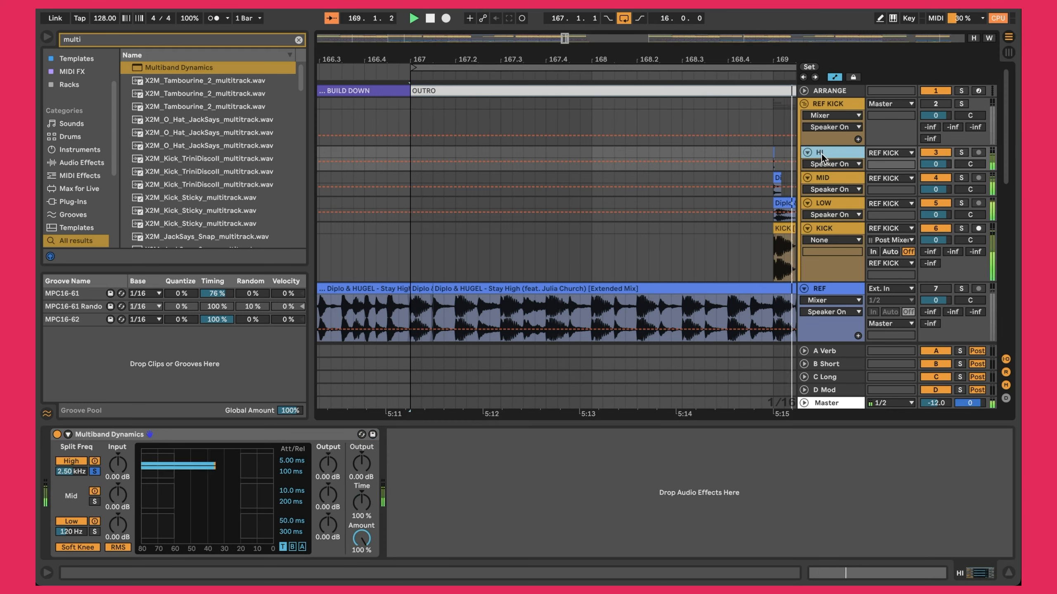
click(826, 180)
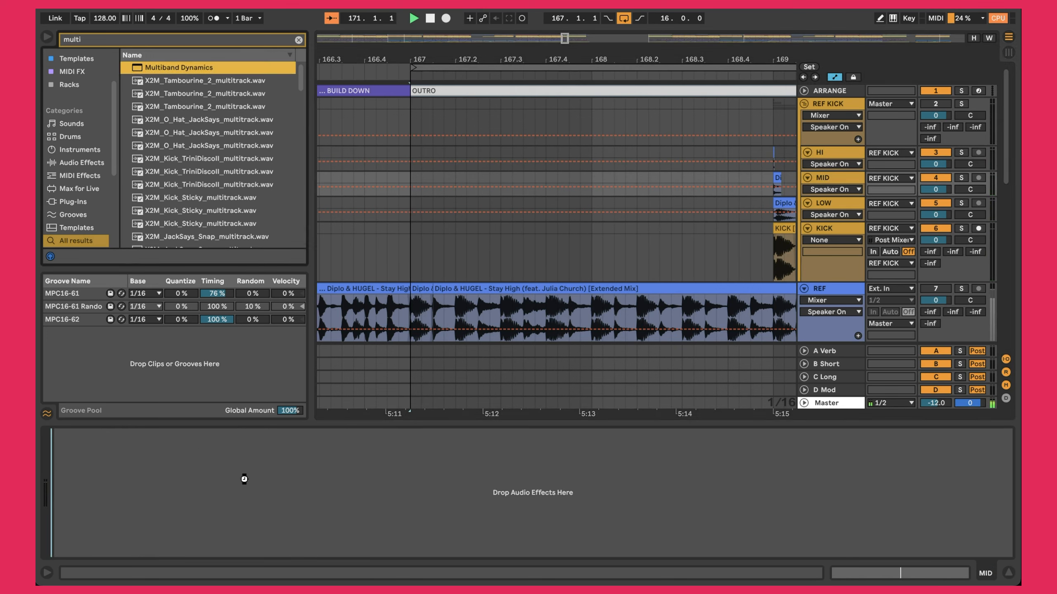
drag(245, 479, 244, 479)
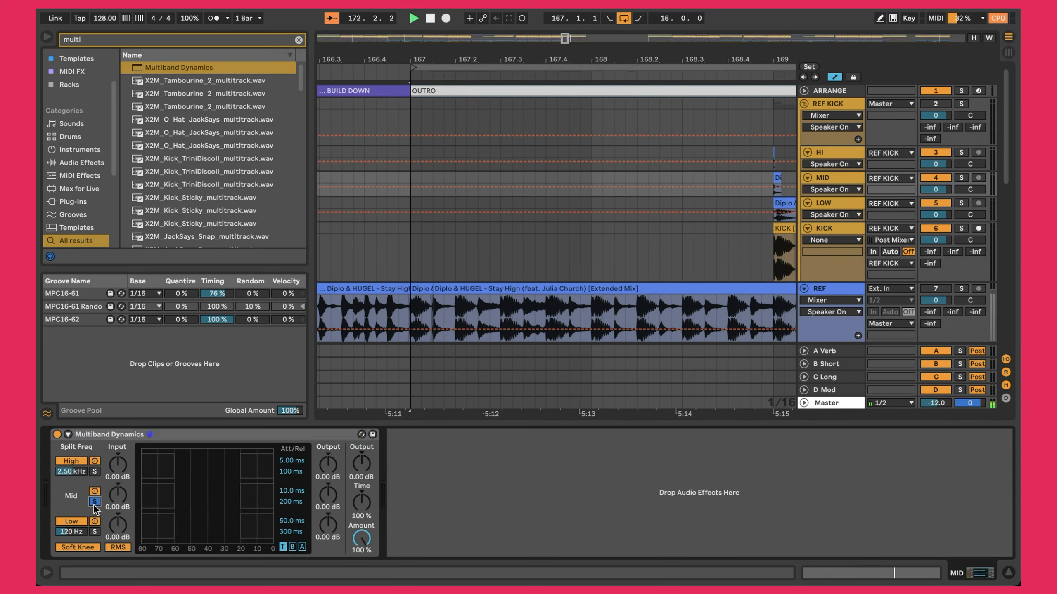
Add Multiband Dynamics to the LOW track and solo its low band
click(843, 202)
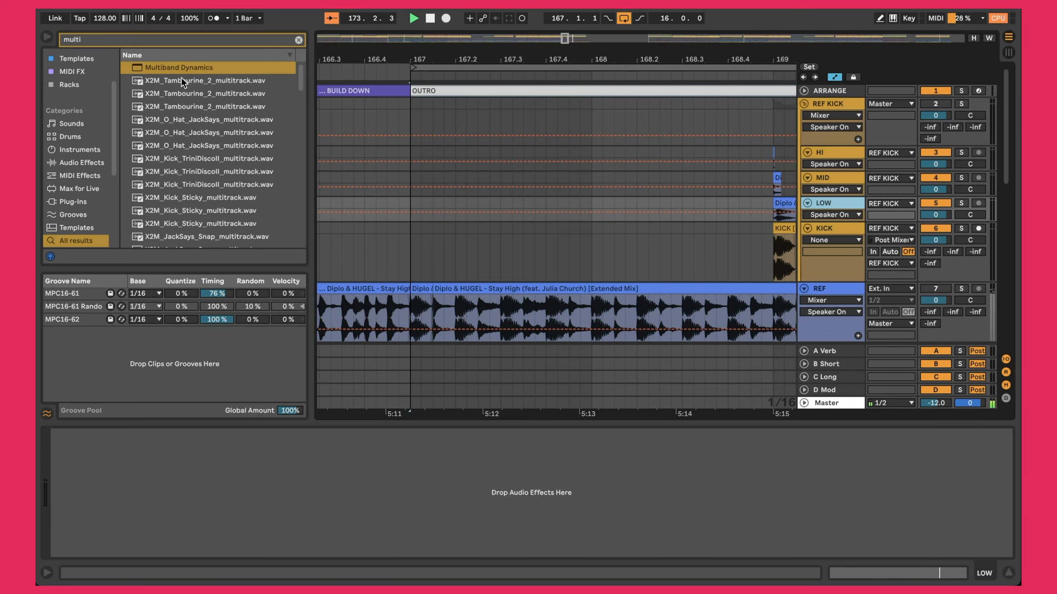
drag(178, 66, 197, 480)
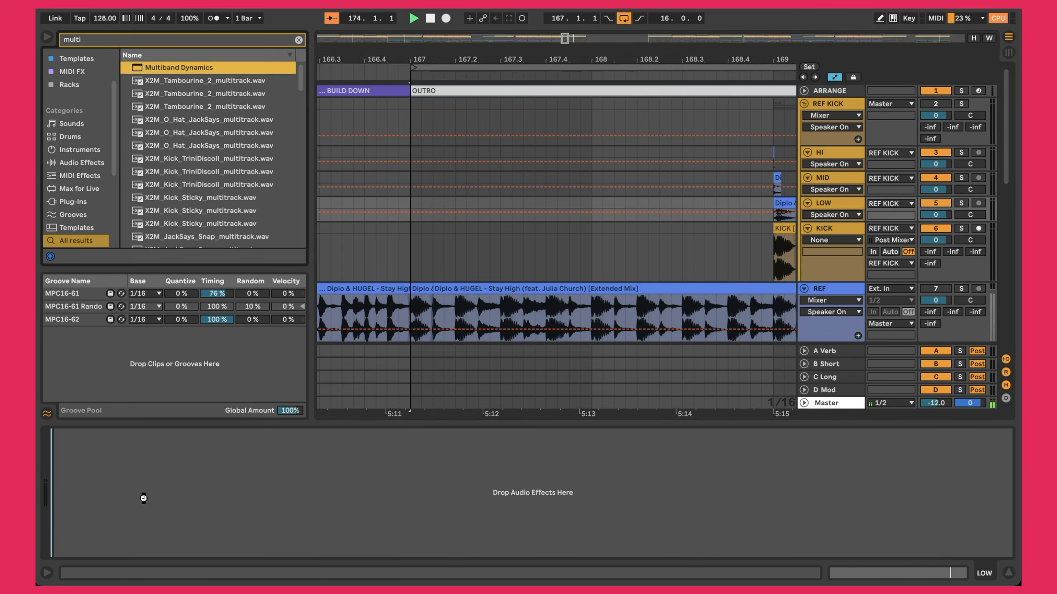
click(94, 532)
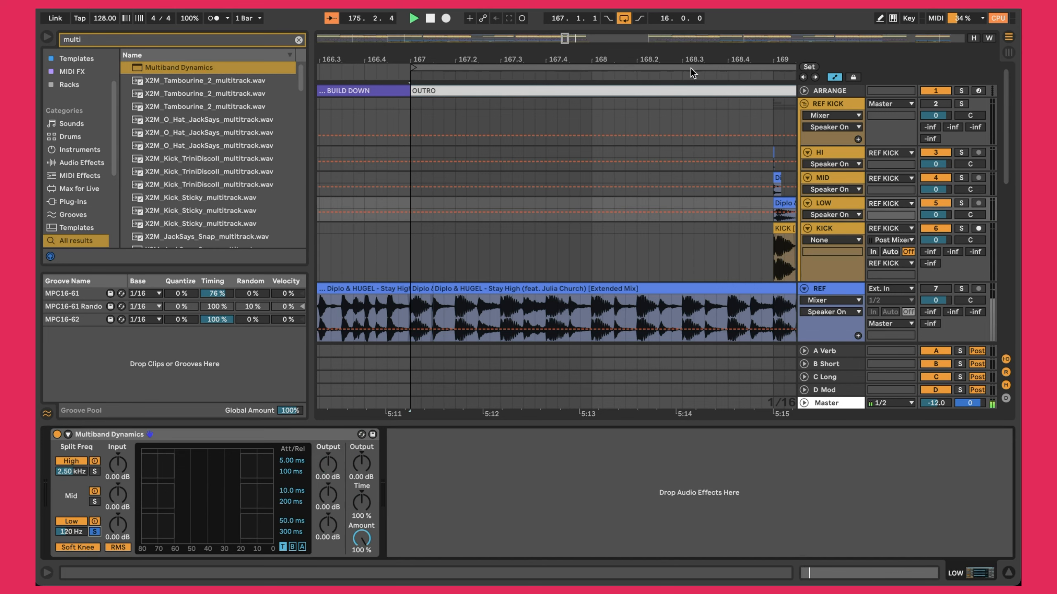
Inspect the HI, MID and LOW slices at bar 169 above the consolidated KICK clip, and select the KICK clip
drag(723, 51, 520, 52)
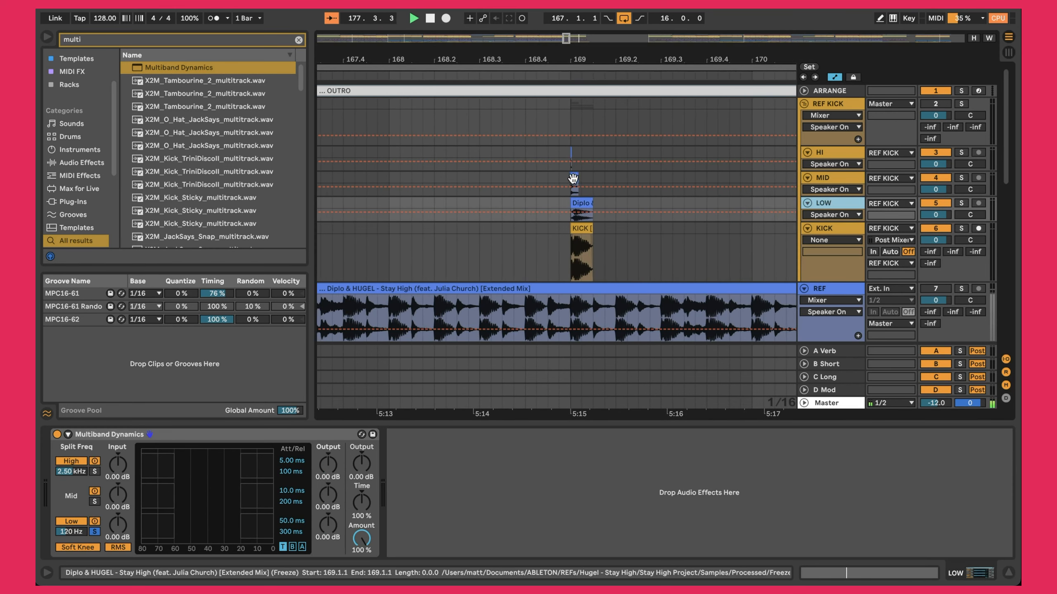
drag(569, 54, 569, 128)
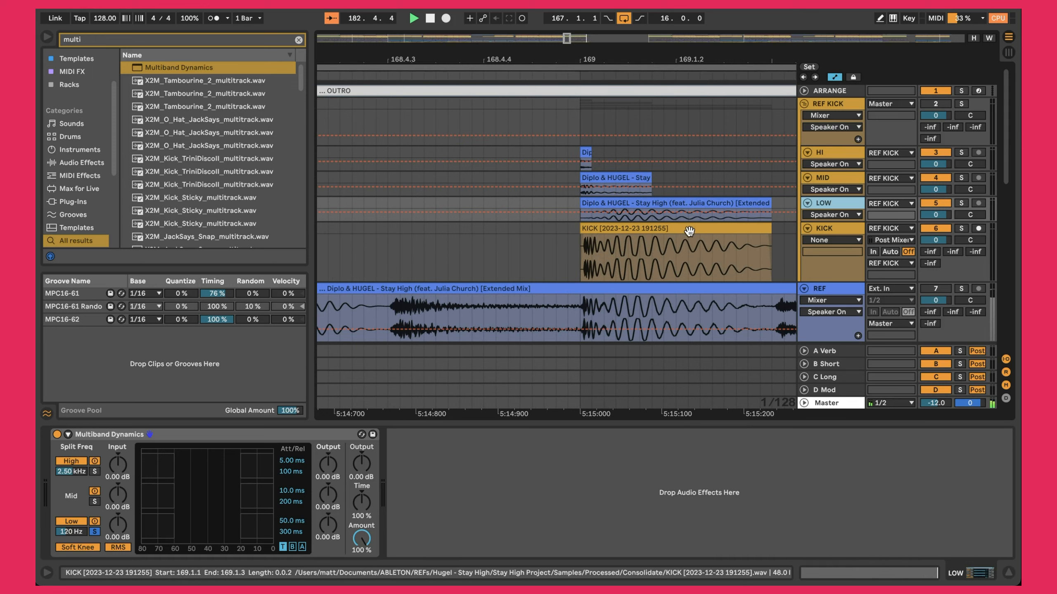
click(673, 230)
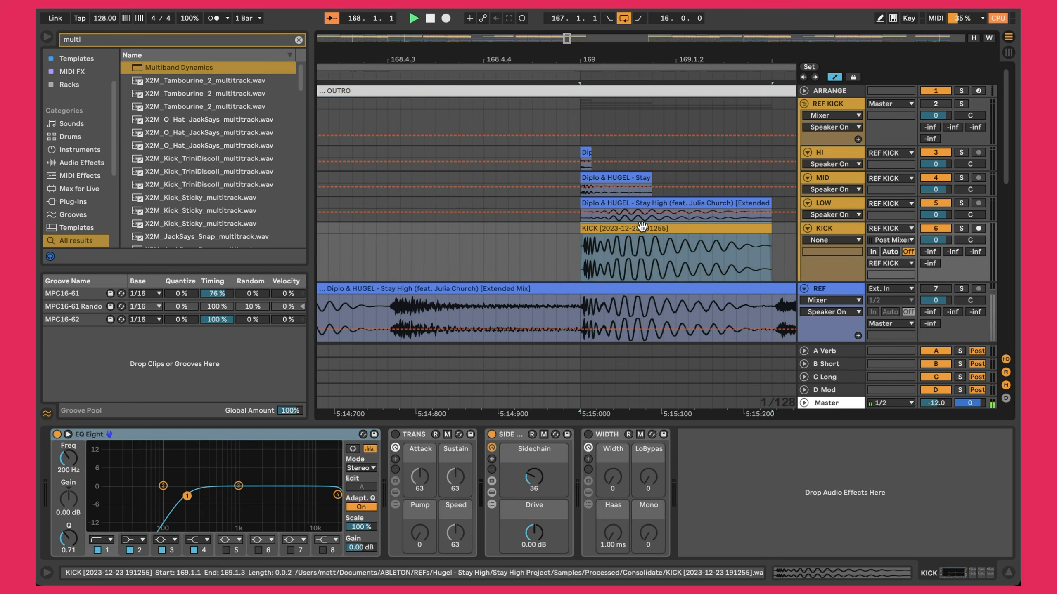
Show the Kick track's Drum Rack and examine its layered kick pads, including PIV_DJK_KICK_14
drag(642, 59, 642, 20)
scroll(832, 220, down, 5)
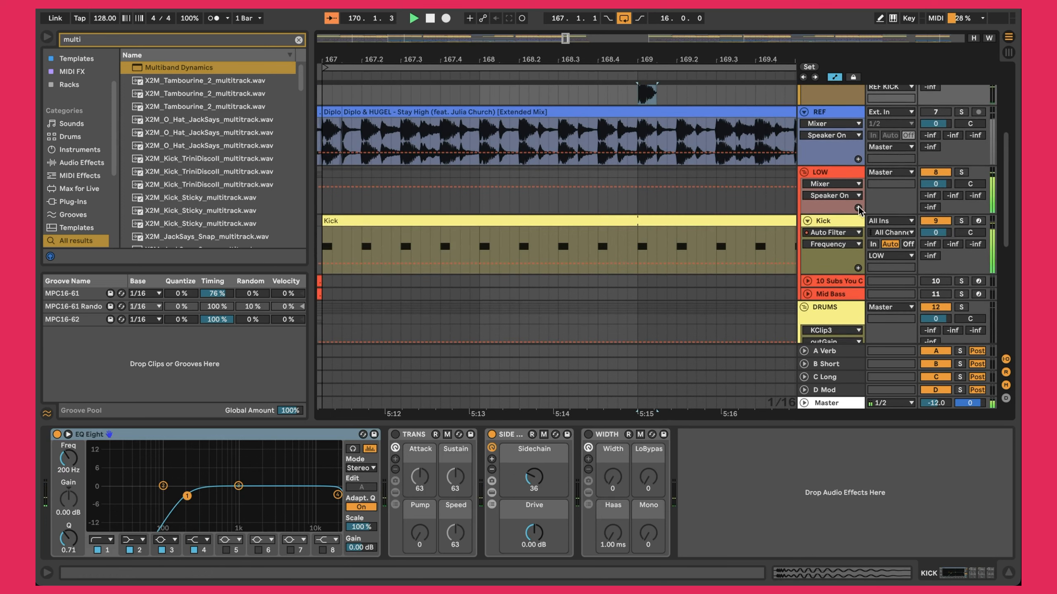
click(849, 220)
click(665, 220)
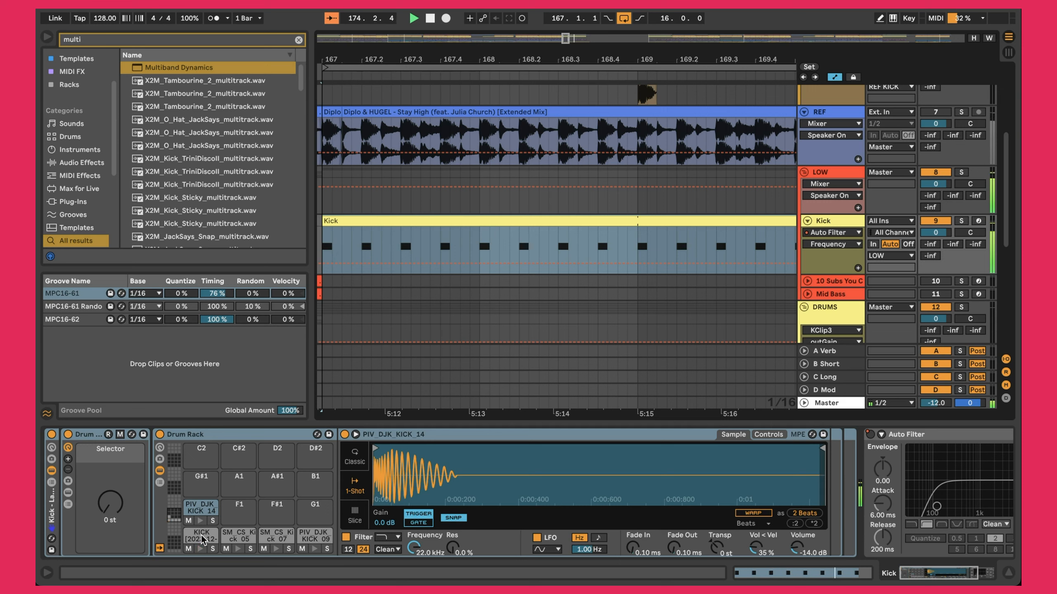
click(497, 283)
click(460, 241)
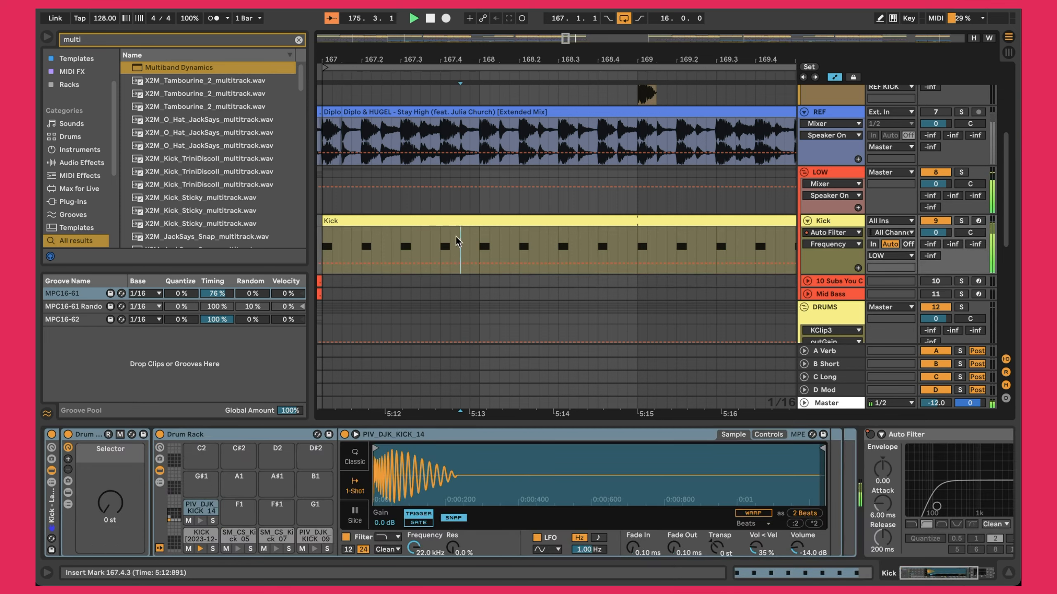
Select the Kick clip spanning bars 167 to 175 and compare its sound with the soloed REF track
click(447, 222)
drag(451, 59, 450, 52)
scroll(538, 143, up, 3)
scroll(539, 143, up, 1)
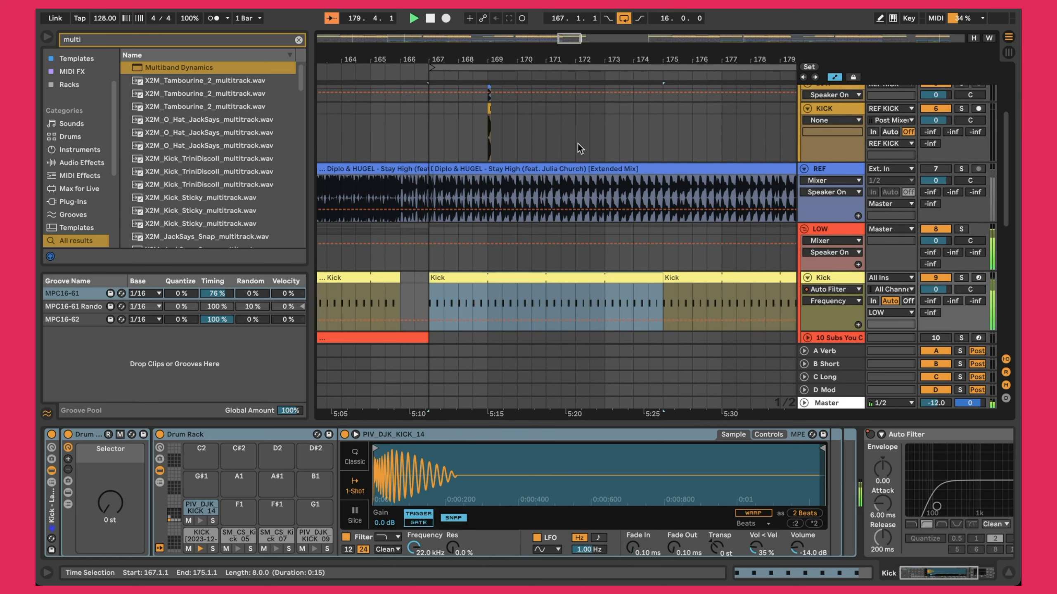
scroll(578, 143, down, 4)
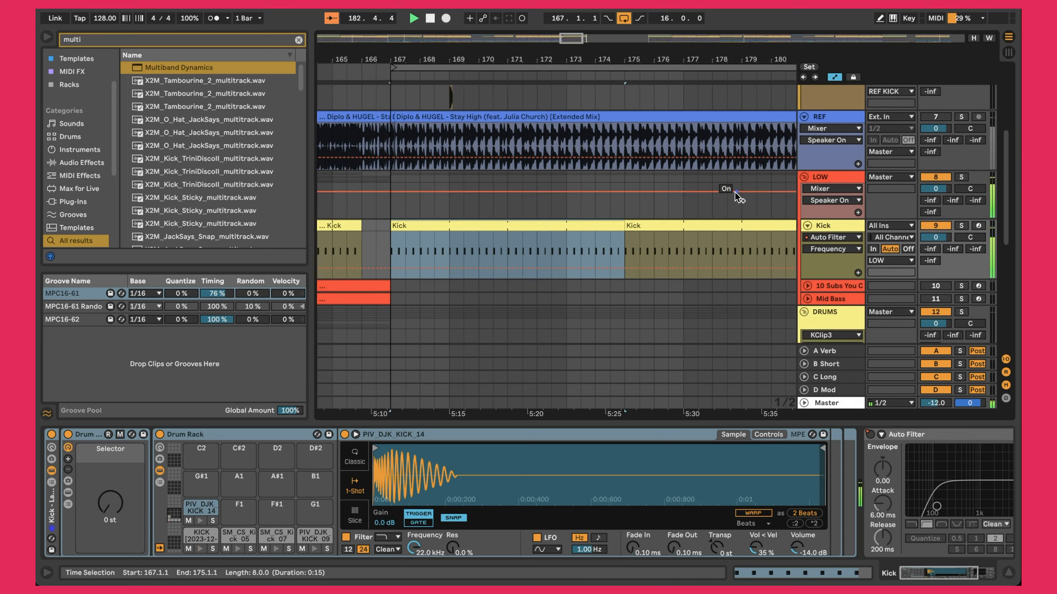
key(s)
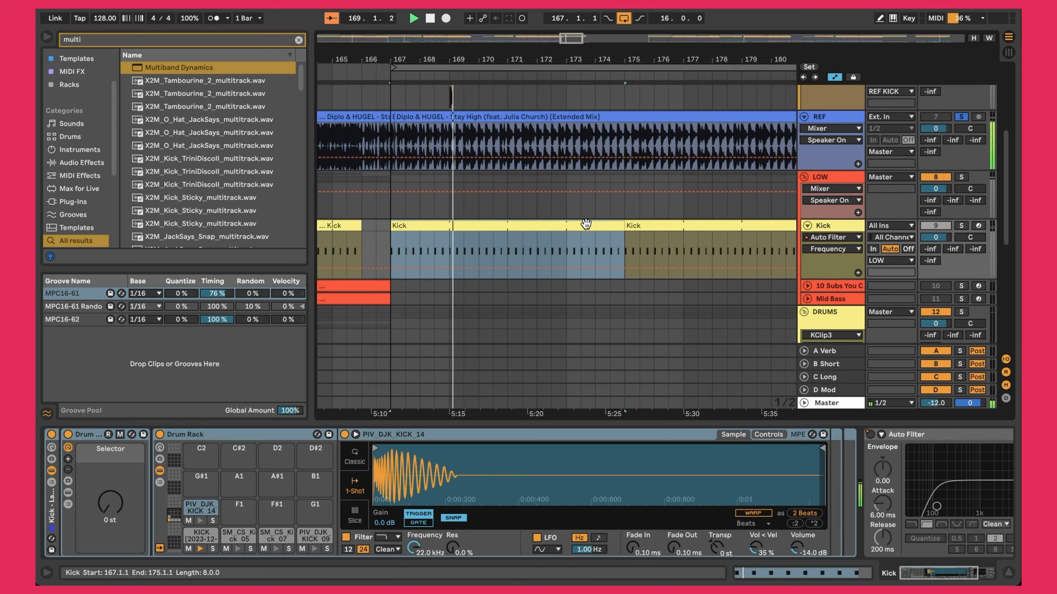
key(s)
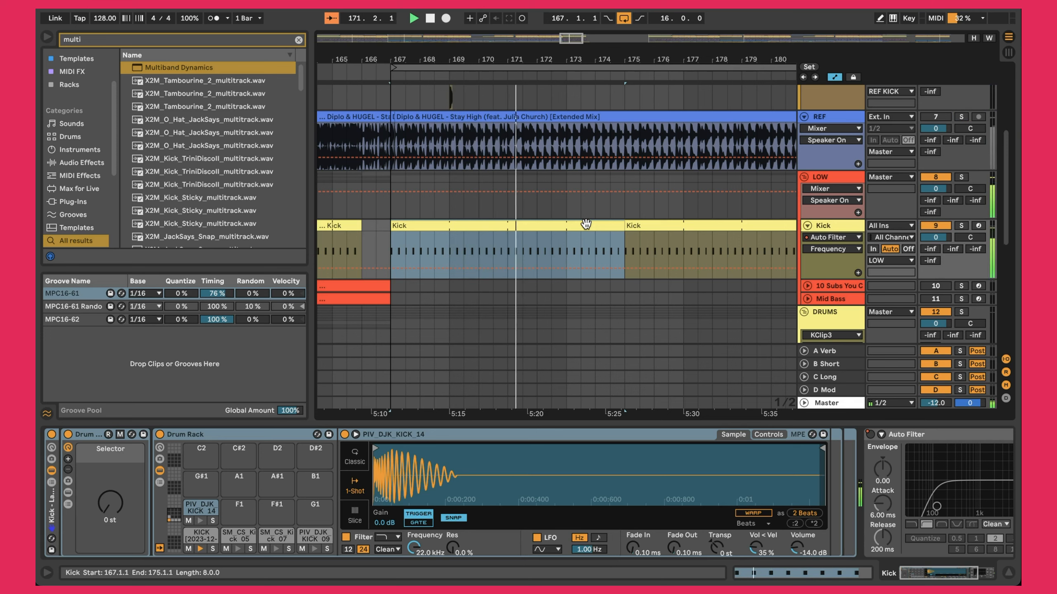
Enable and expand the first Tops track, holding RKU_Mercurial_top_loop_progress_75, and show its effects chain
scroll(586, 225, down, 5)
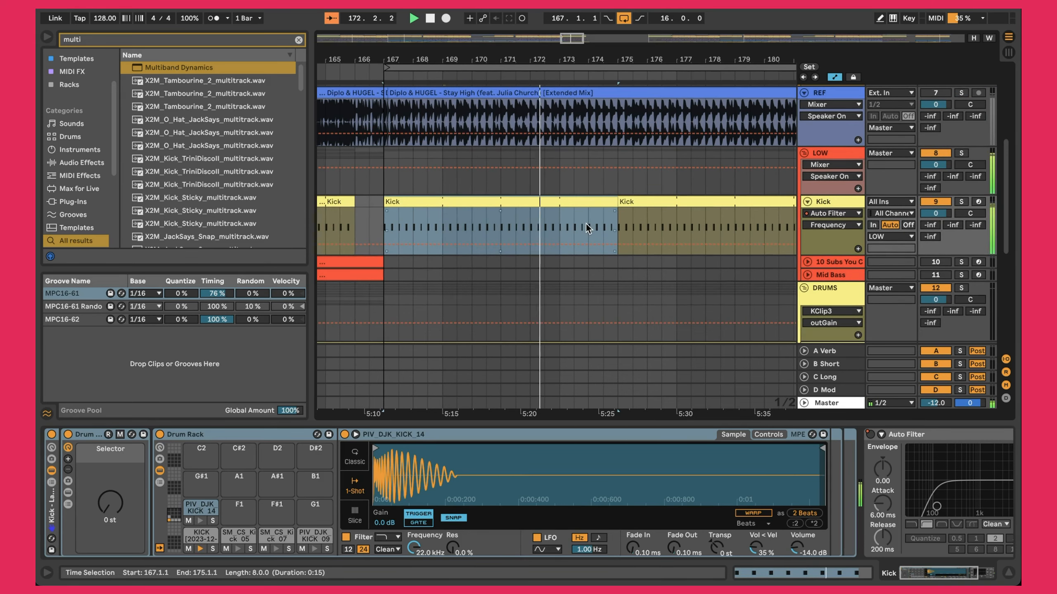
scroll(586, 225, down, 5)
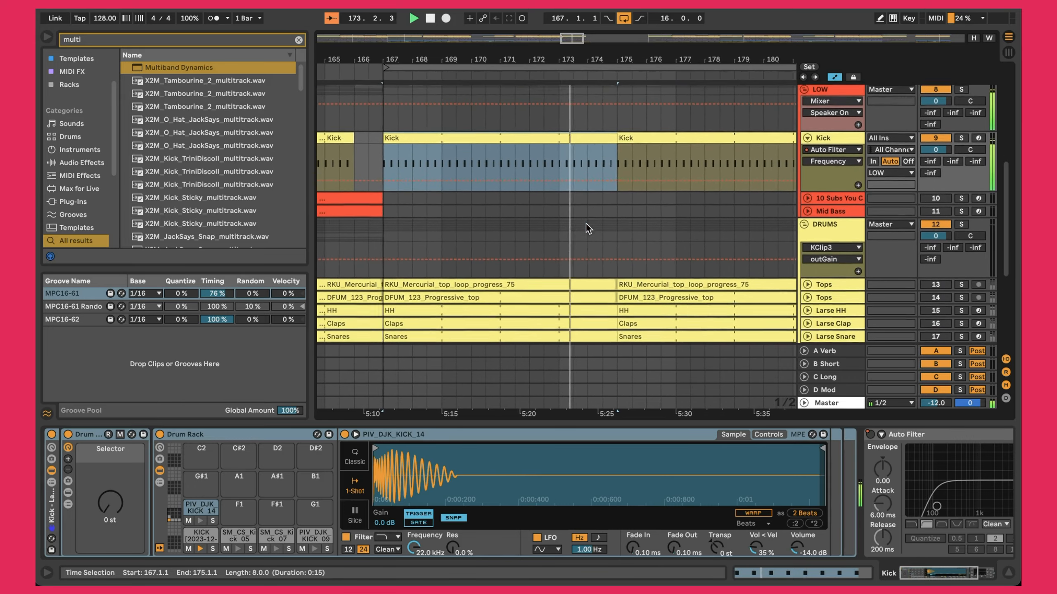
scroll(586, 222, down, 1)
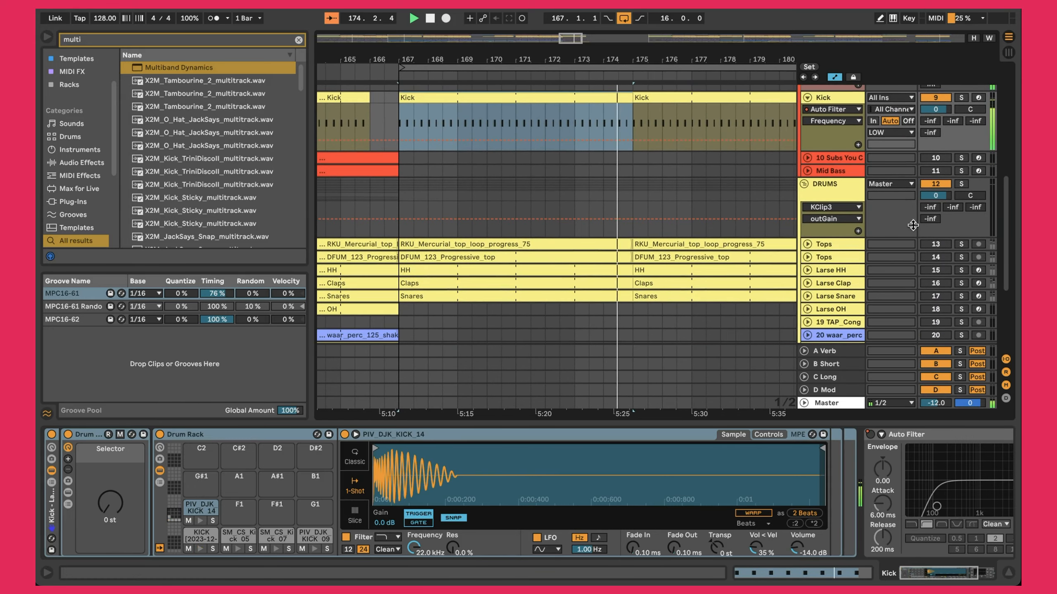
click(807, 244)
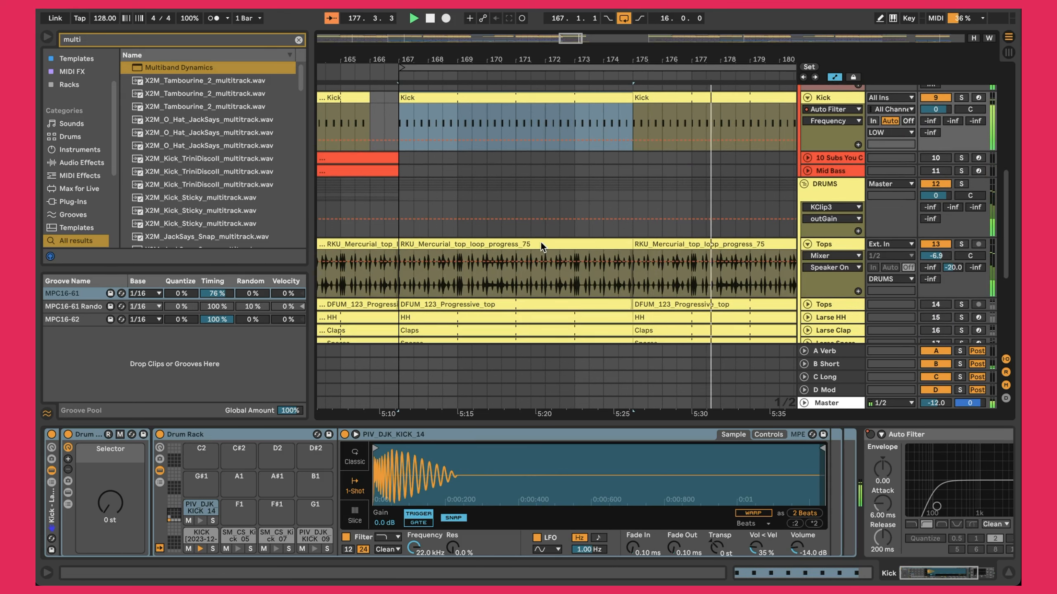
scroll(540, 242, down, 2)
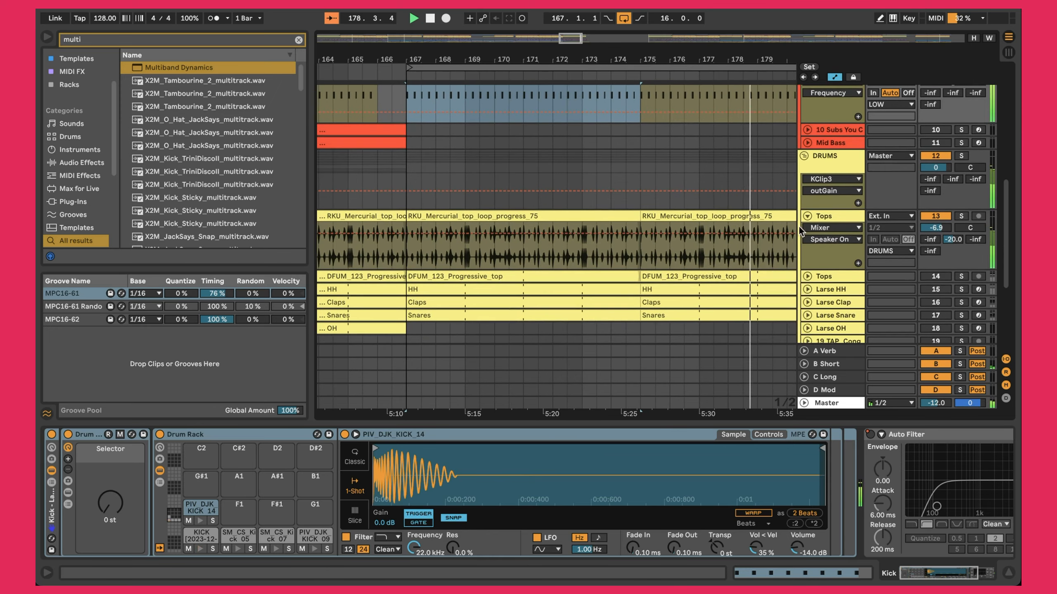
click(825, 217)
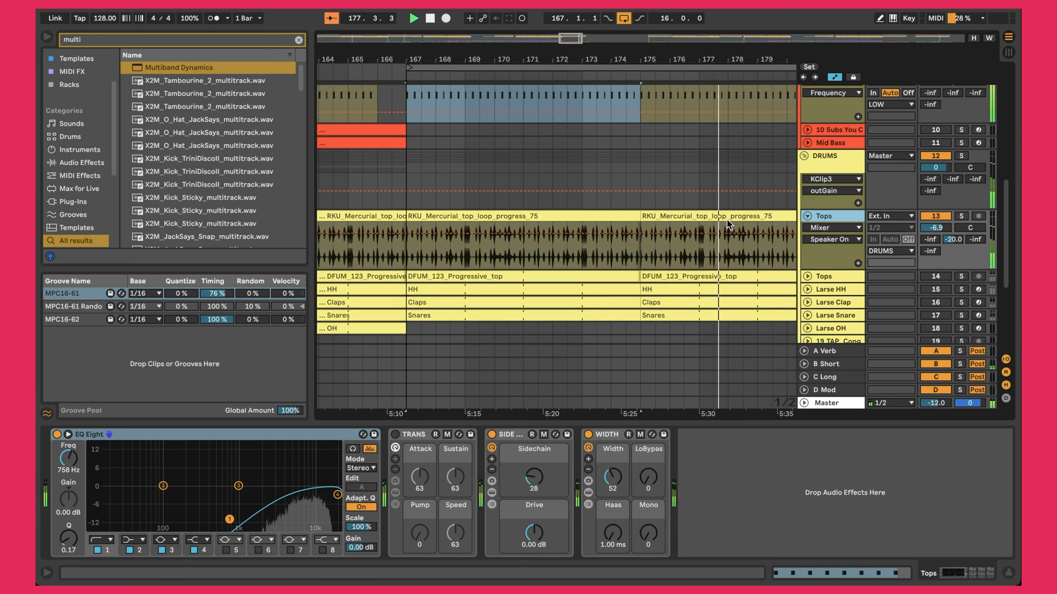
Enable and expand the second Tops track, then audition its DFUM_123_Progressive_top loop in solo with its effects shown
click(937, 277)
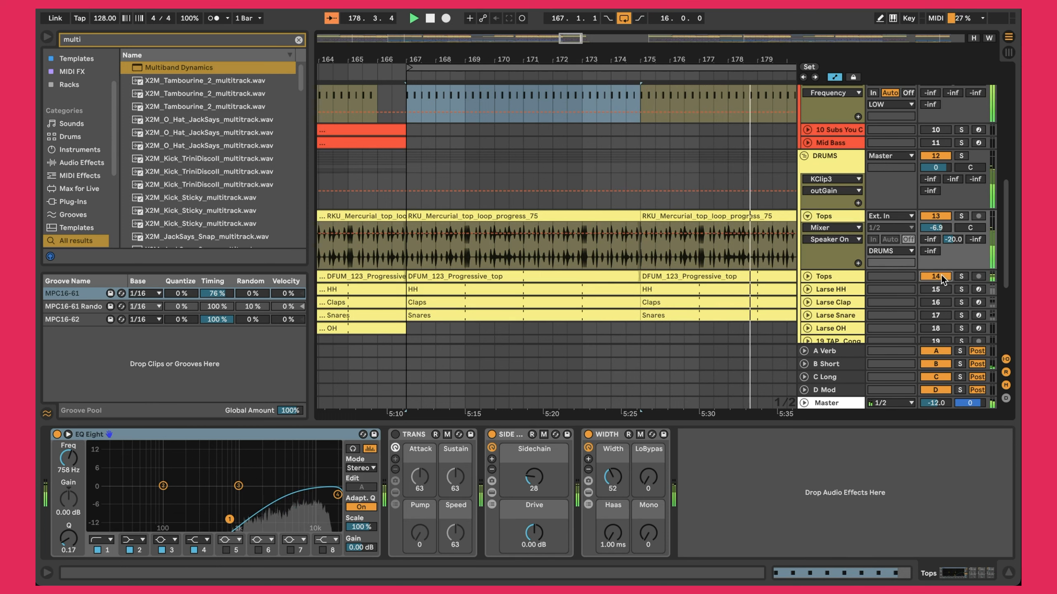
click(807, 277)
scroll(579, 258, down, 1)
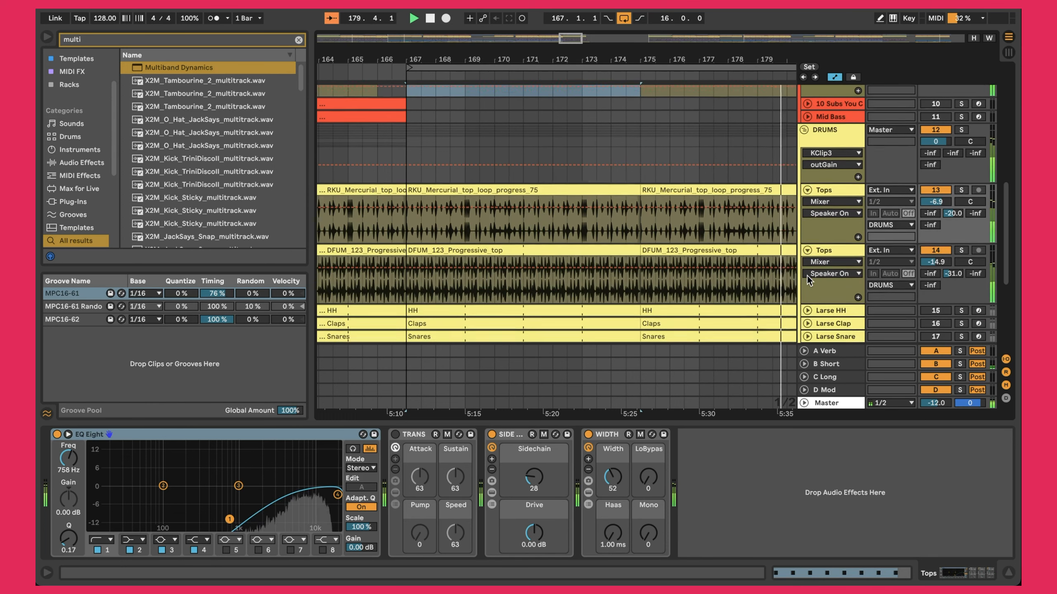
click(579, 250)
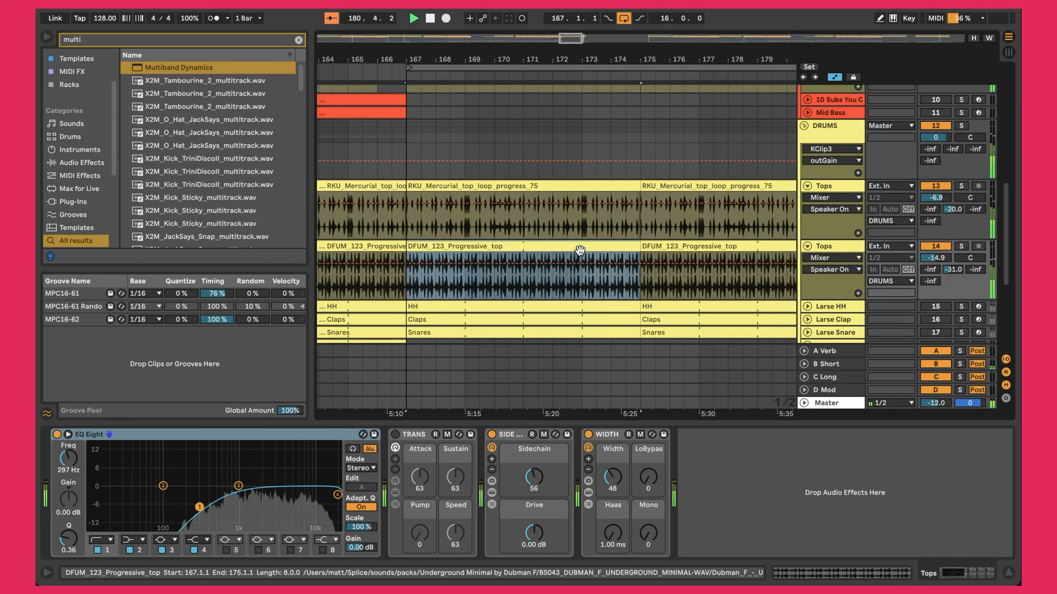
scroll(708, 222, down, 1)
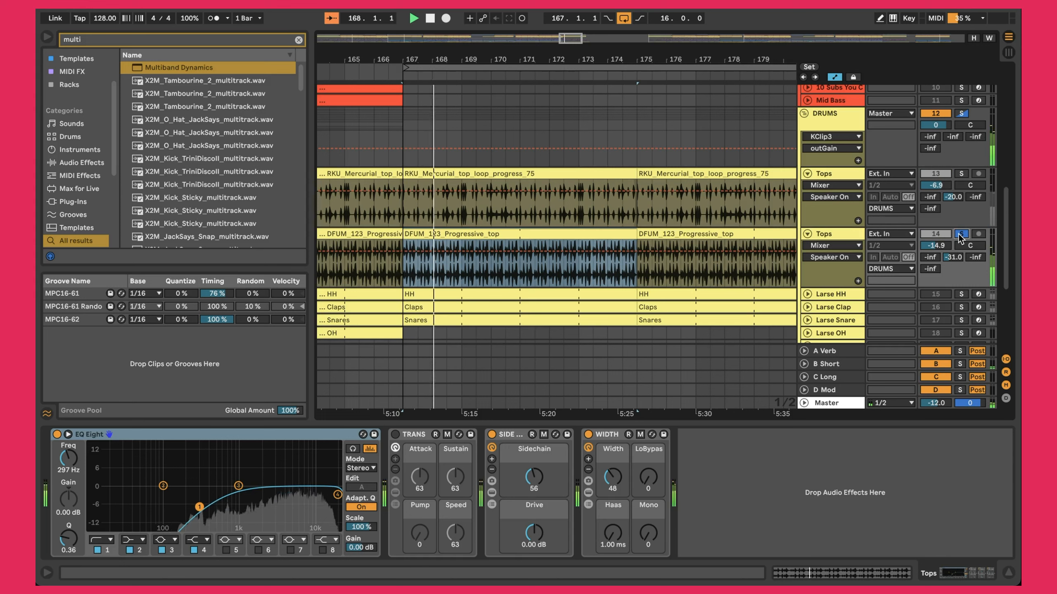
click(959, 235)
click(851, 239)
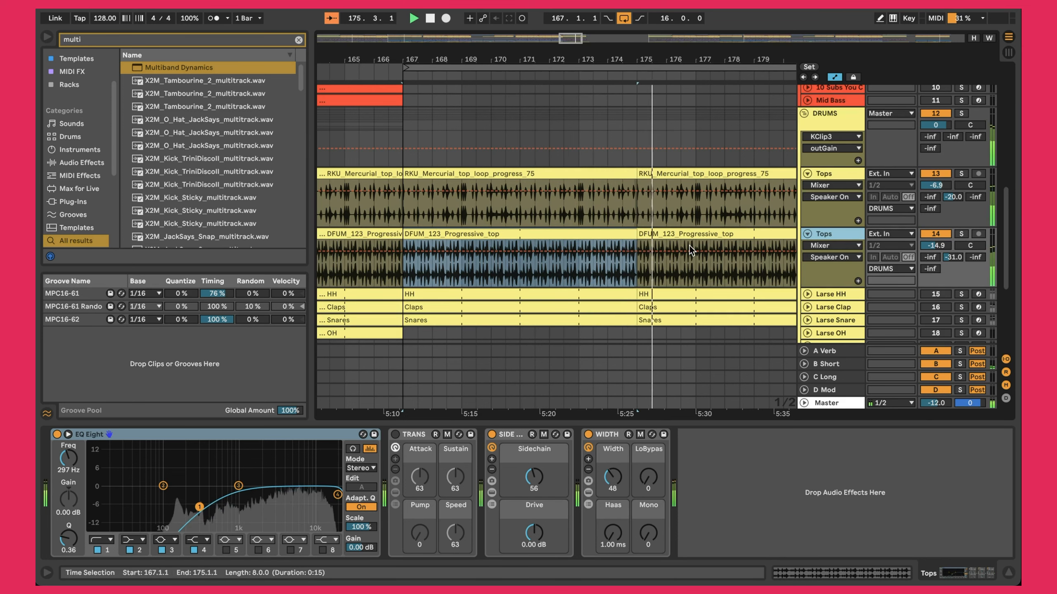
Enable and expand the Larse HH track, and open its HH clip in an enlarged note editor
scroll(691, 250, down, 1)
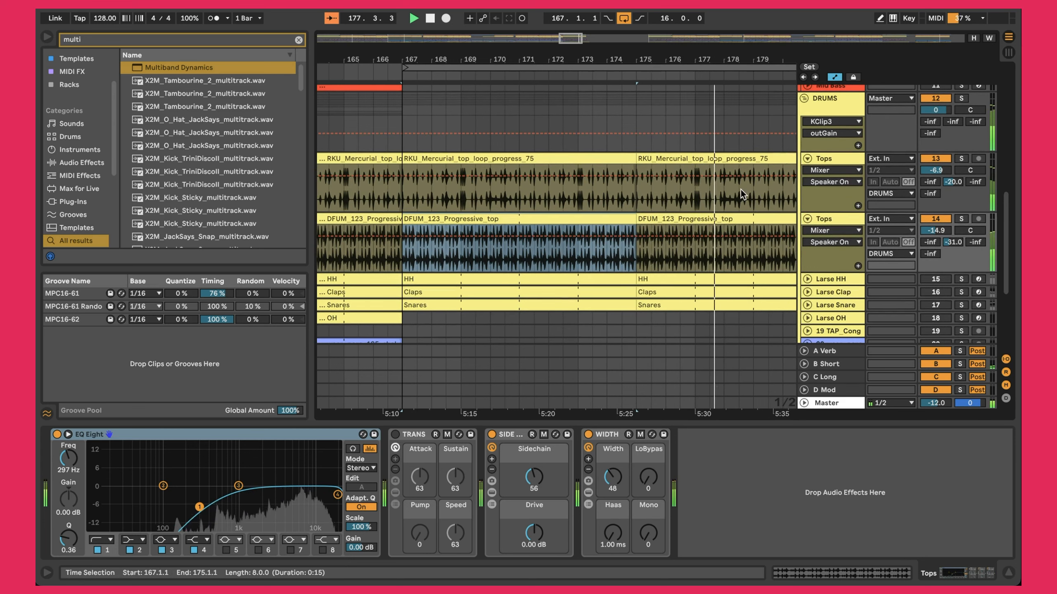
scroll(743, 194, down, 3)
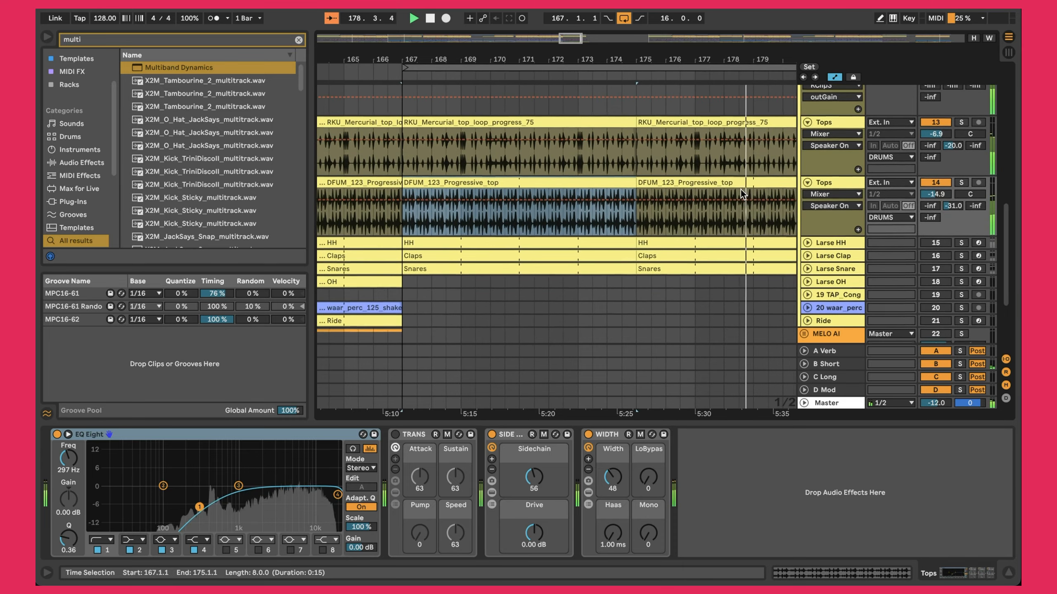
click(935, 242)
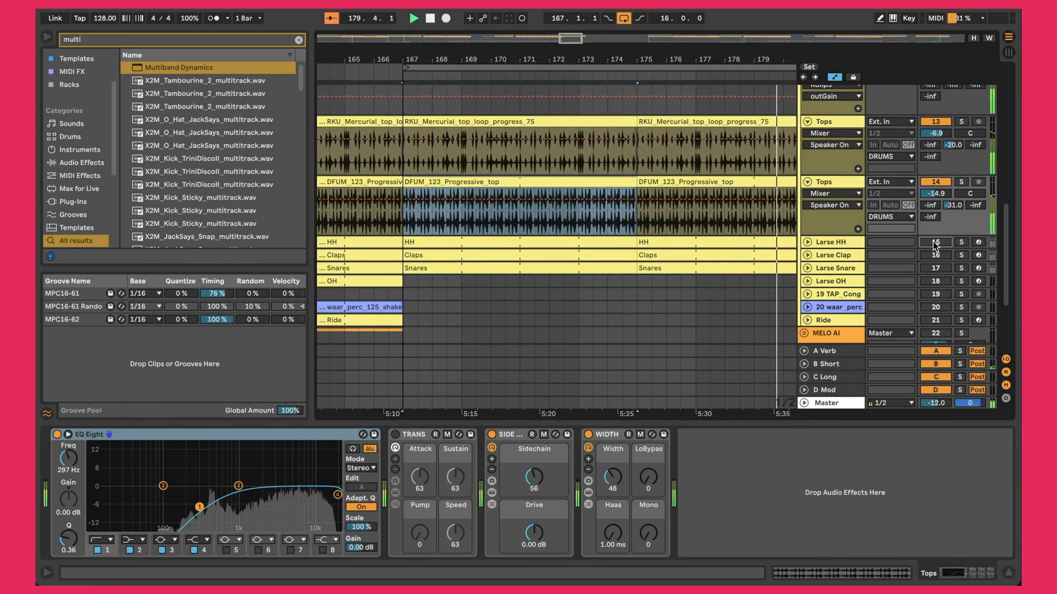
click(807, 242)
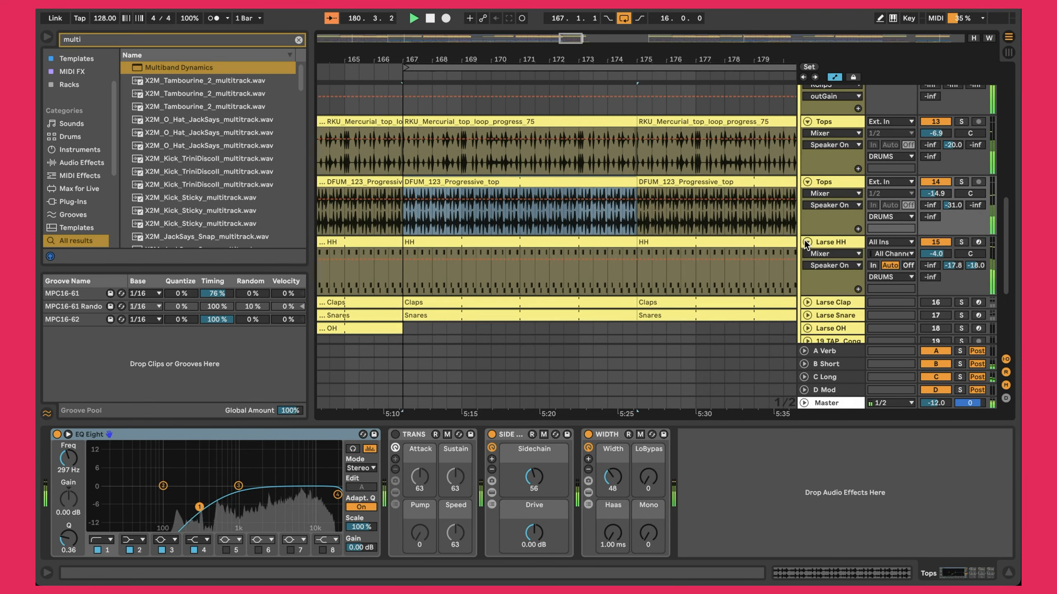
double_click(496, 241)
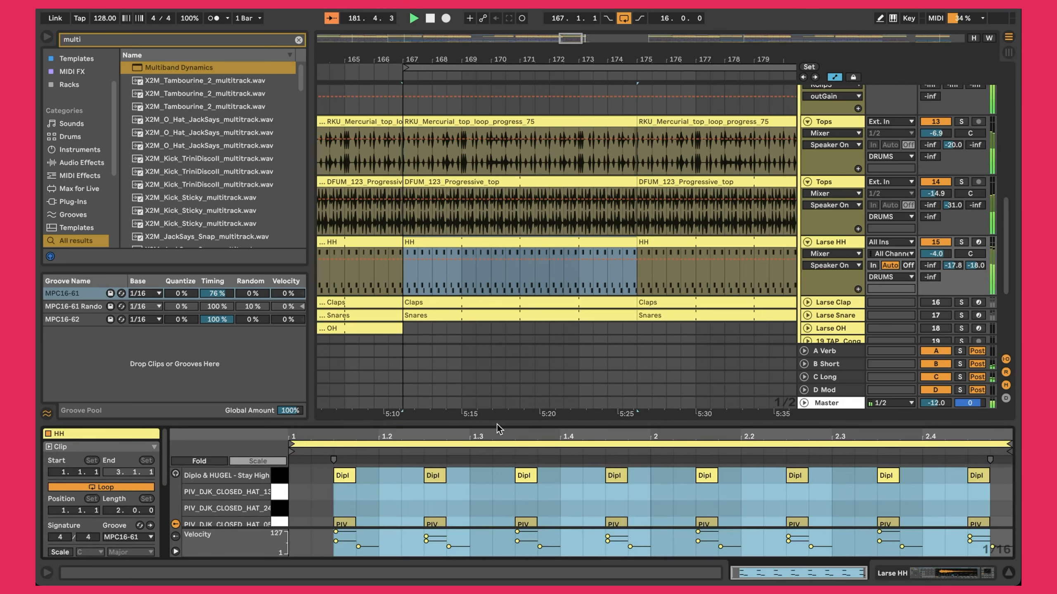
click(503, 436)
drag(502, 424, 495, 212)
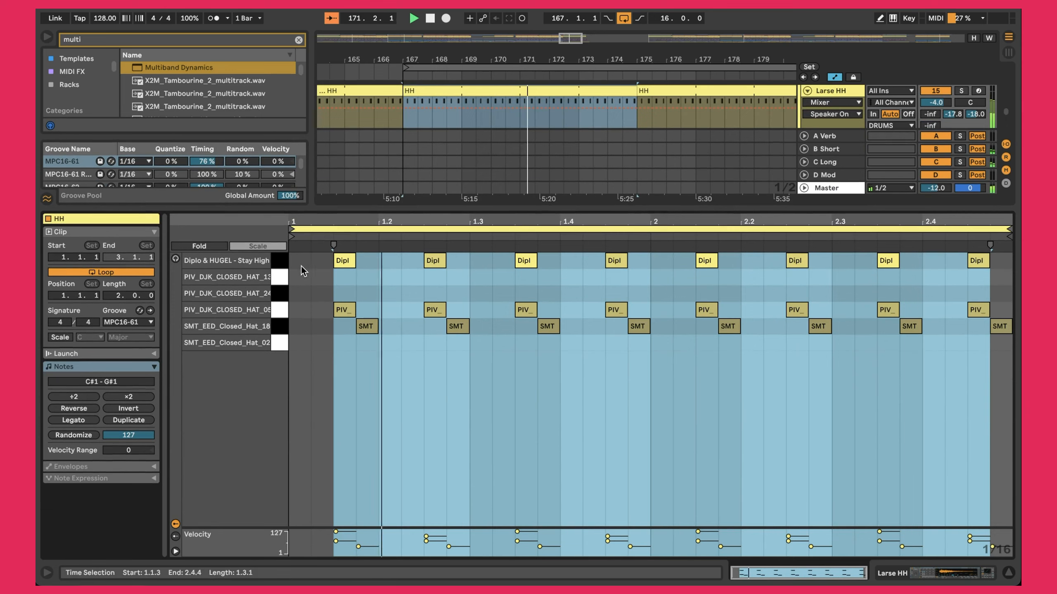
Show the Larse HH Drum Rack and audition its Stay High hi-hat pad with the pad and track soloed
key(shift+Tab)
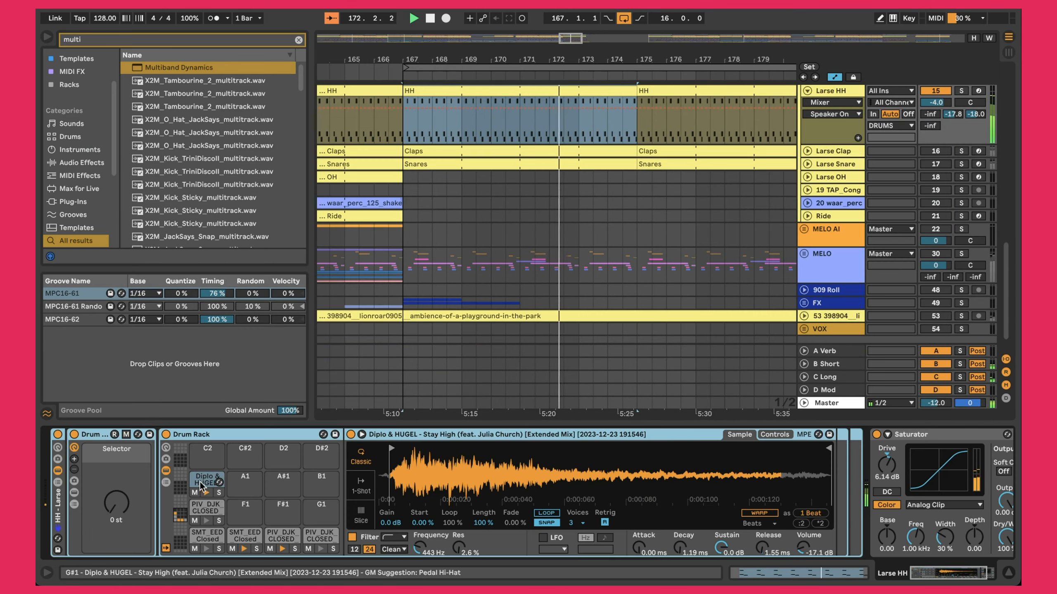
click(219, 493)
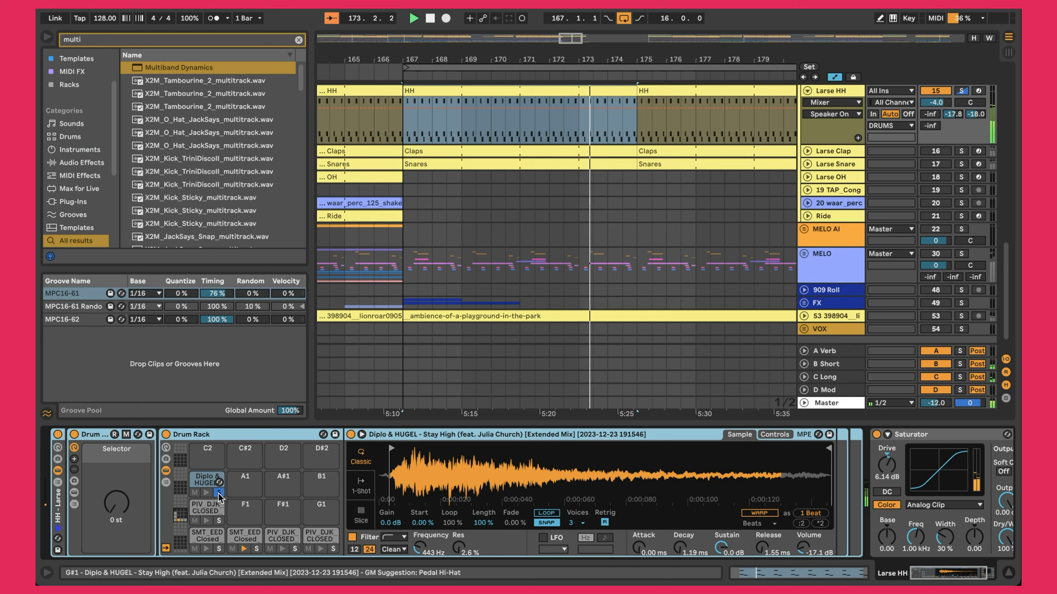
click(963, 92)
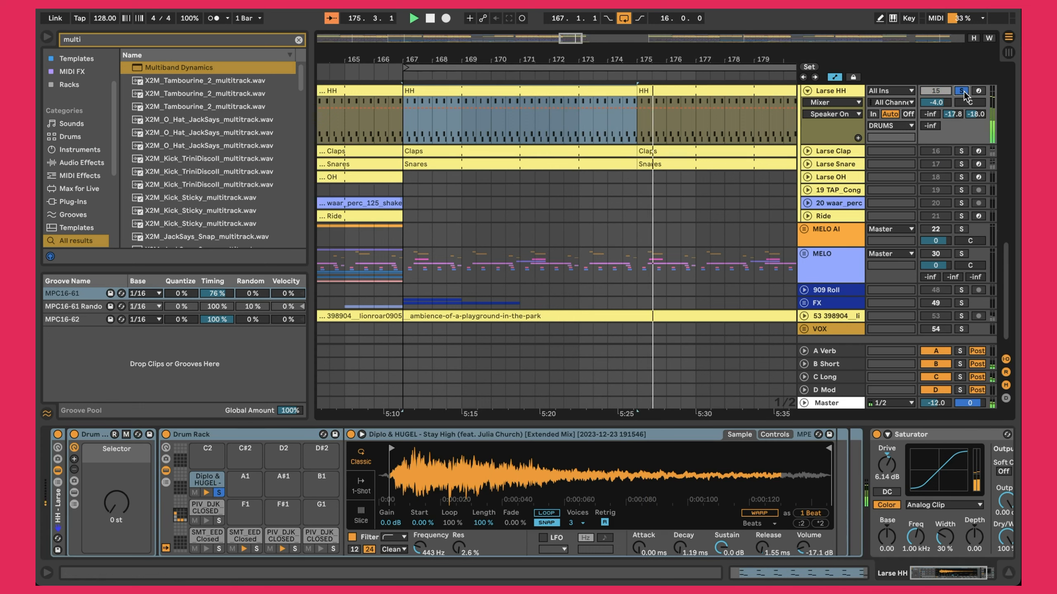
Examine the Stay High waveform on the REF track around bar 170, placing the insert marker at 170.2.3
scroll(647, 162, up, 10)
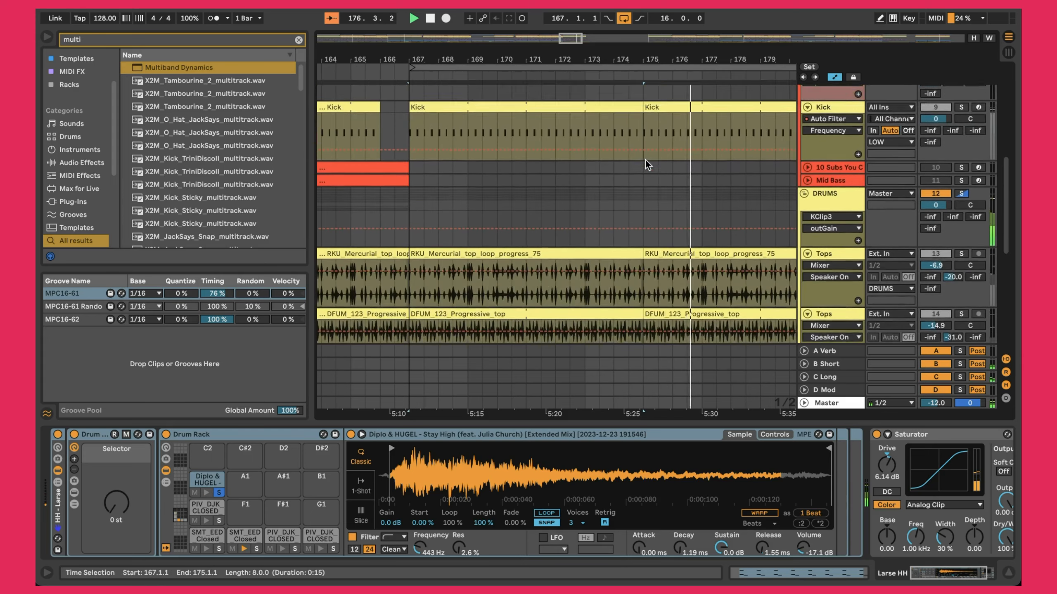
scroll(647, 165, up, 2)
drag(503, 57, 504, 121)
click(537, 238)
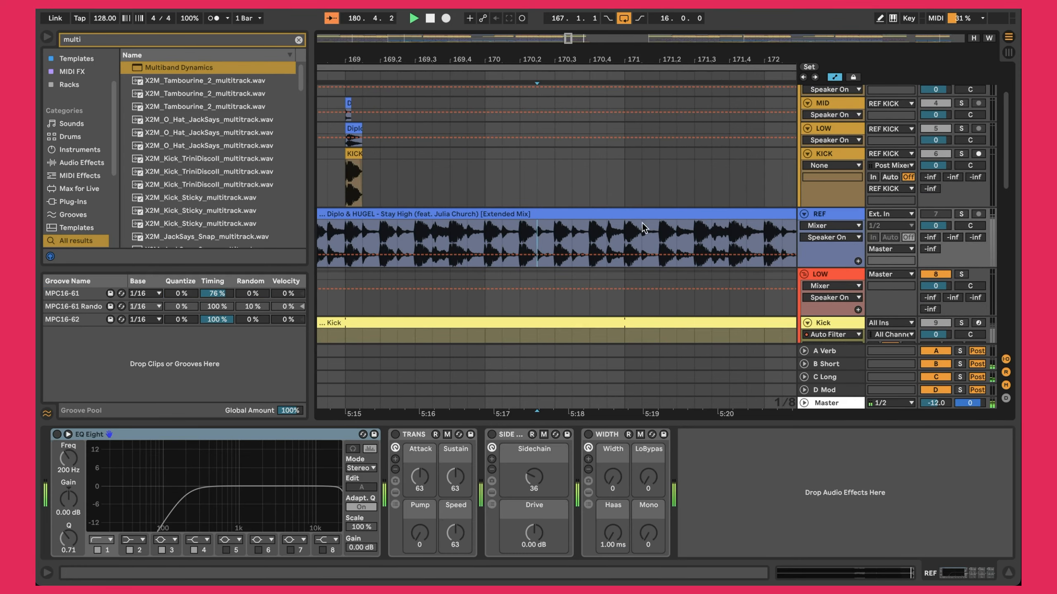
Return to the Larse HH track and audition its layered hi-hats in solo with its Drum Rack shown
scroll(607, 227, down, 10)
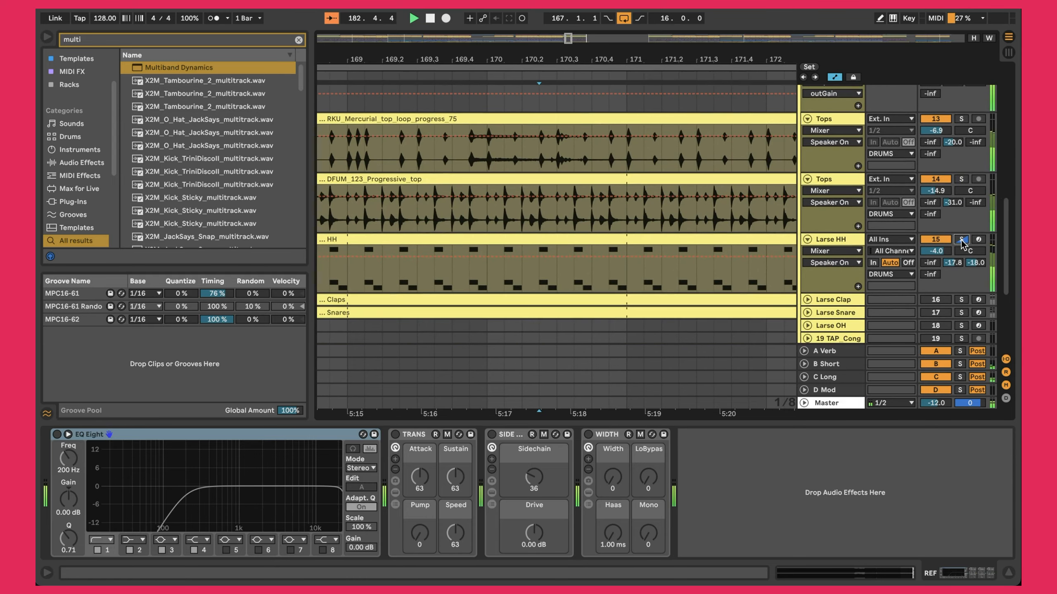
click(828, 240)
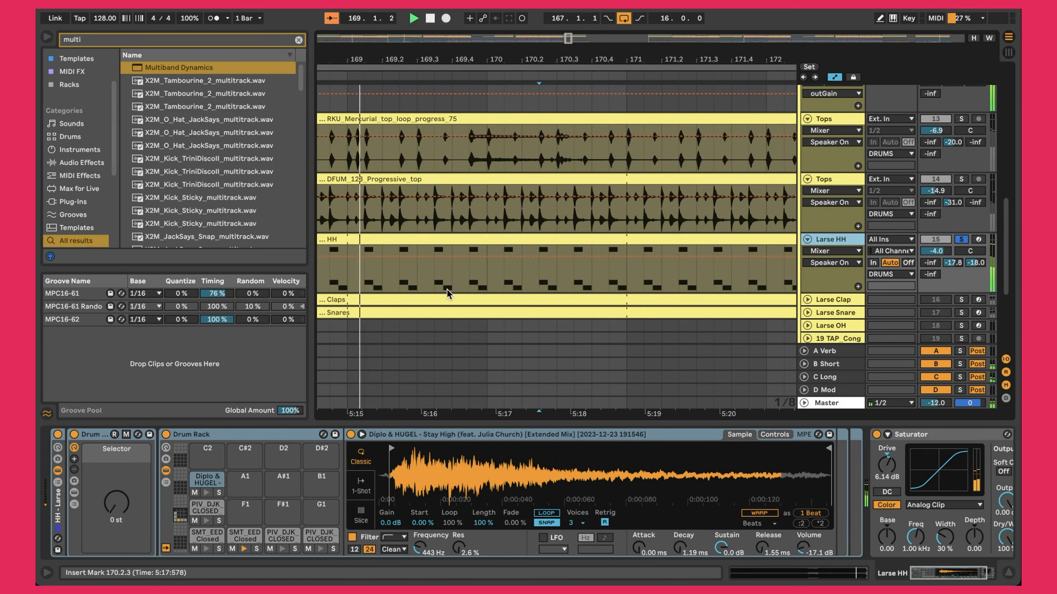
key(shift+Tab)
key(Tab)
key(shift+Tab)
key(shift+Tab)
key(Tab)
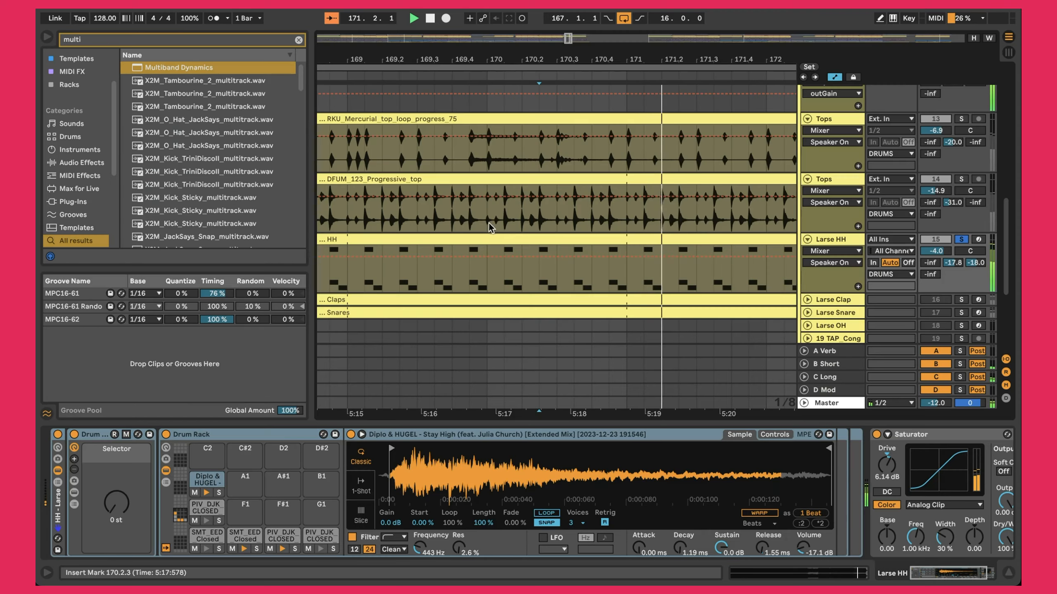
Examine the Stay High and PIV_DJK_CLOSED_HAT notes layered at 1.1.3 in the HH clip, then hide the clip editor
double_click(507, 239)
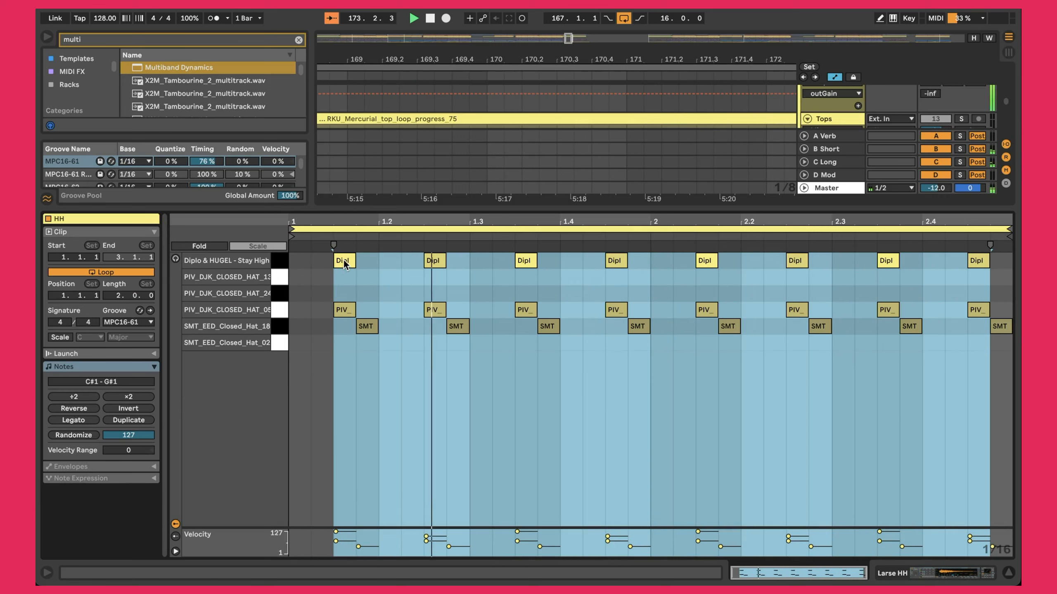
click(343, 260)
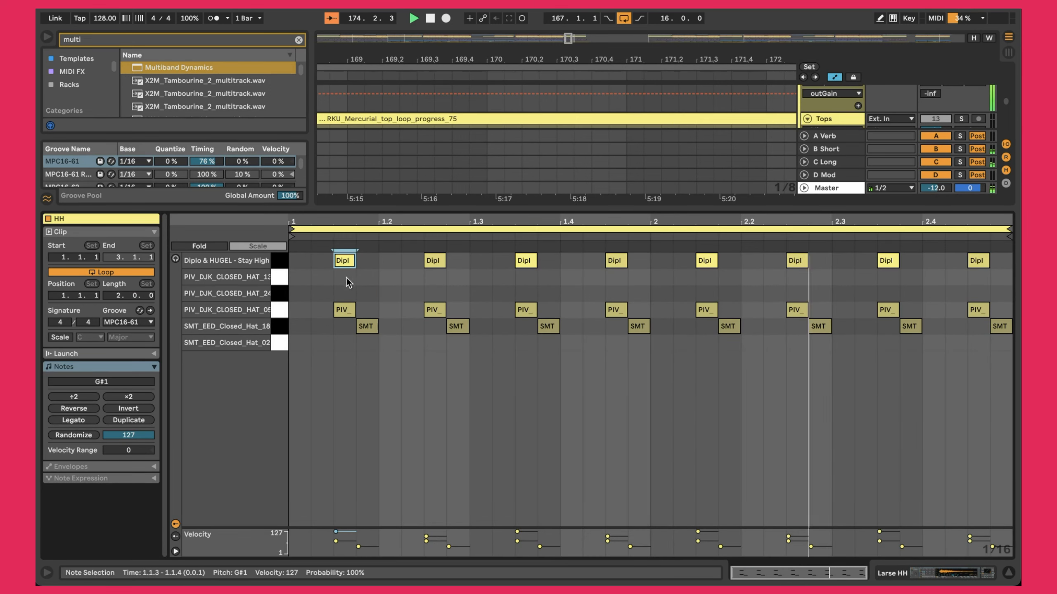
click(344, 311)
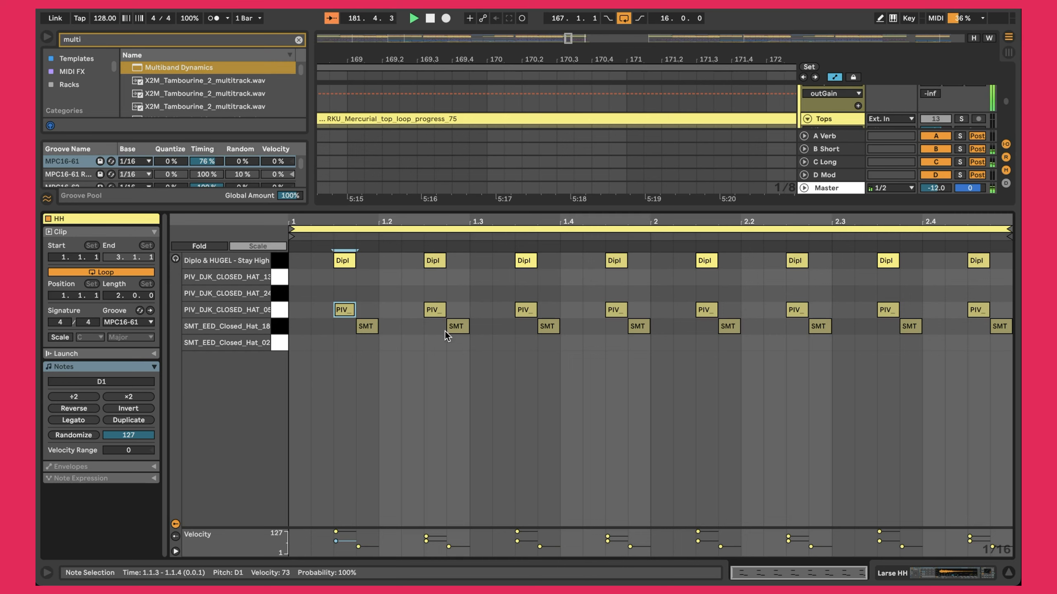
key(super+alt+l)
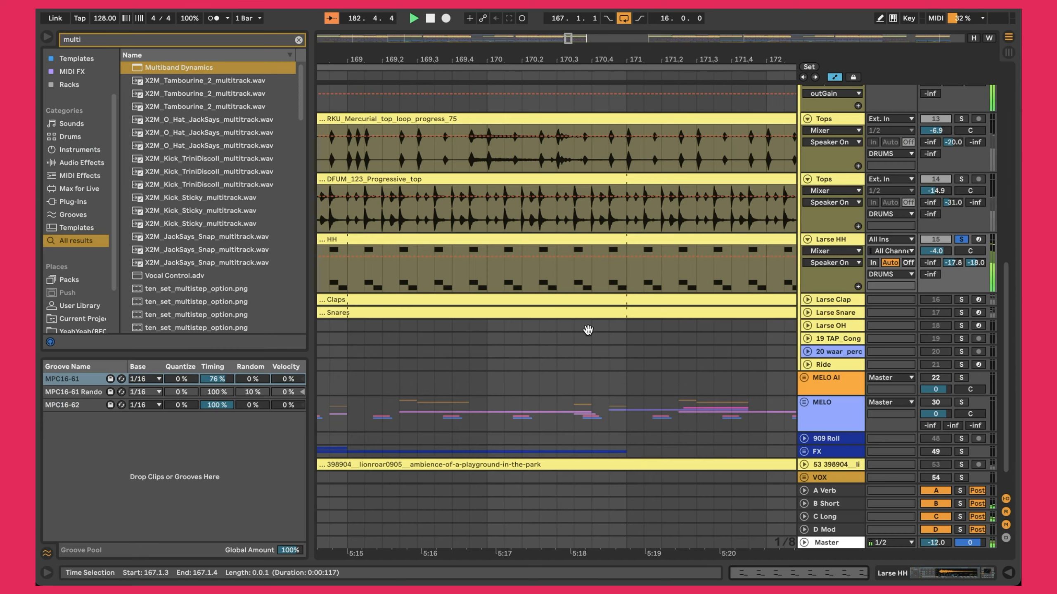
Unsolo the Larse HH track and listen to the hi-hats together with both Tops loops
click(961, 240)
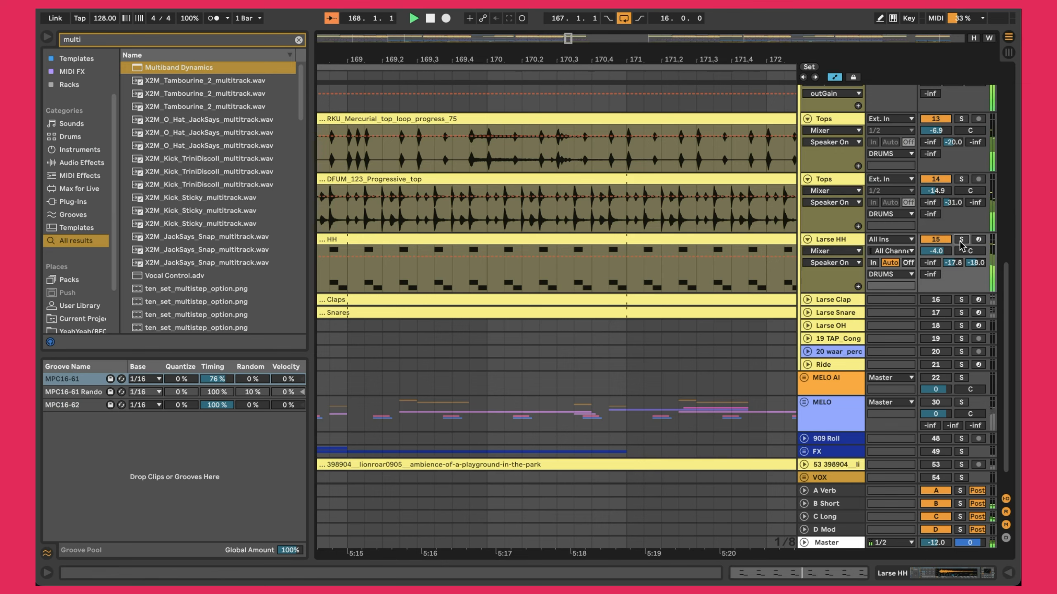
scroll(681, 197, up, 3)
scroll(681, 198, left, 3)
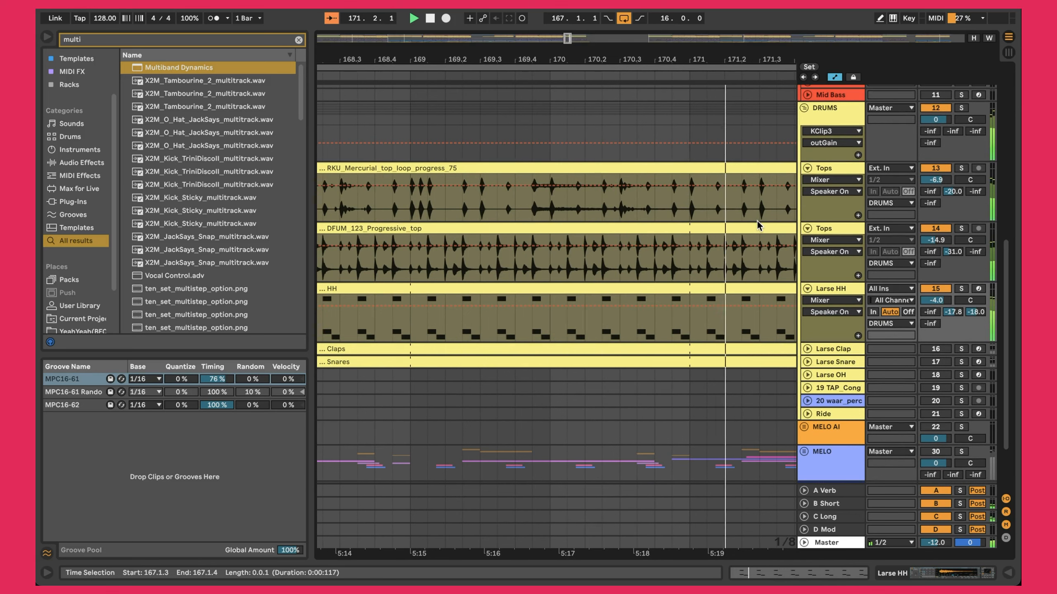
scroll(758, 225, down, 2)
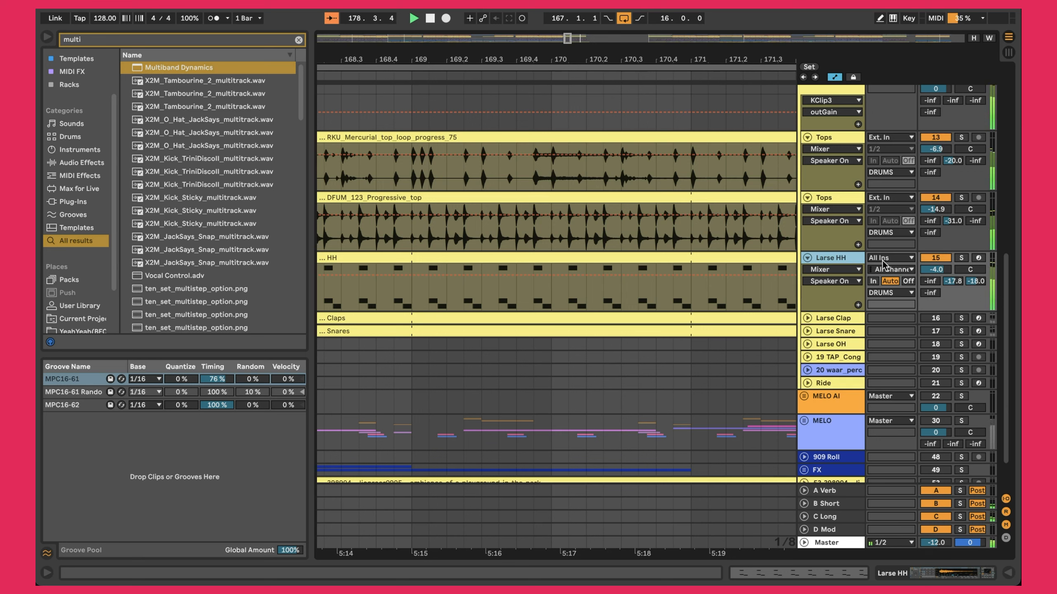
Examine the Larse HH device chain through to its Saturator, and enable the Larse Clap track
double_click(845, 259)
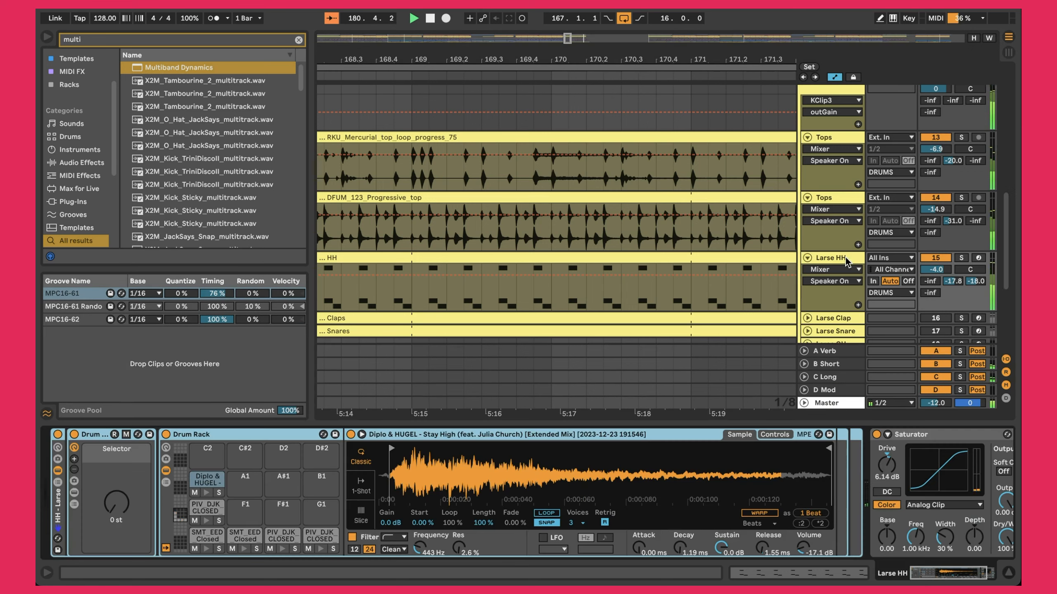
scroll(701, 538, right, 3)
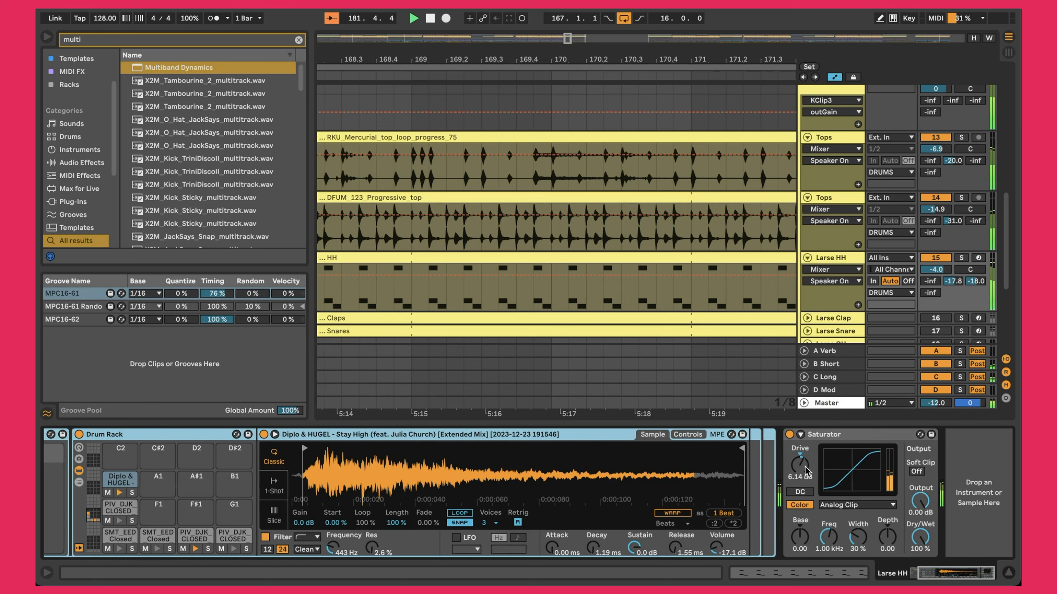
scroll(842, 236, down, 5)
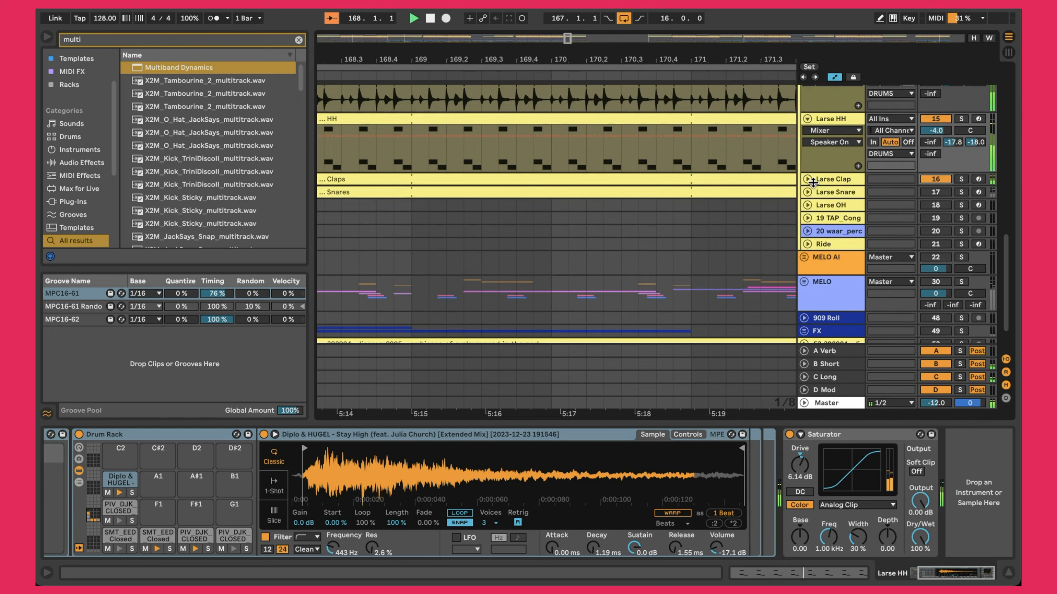
Unfold the Larse Clap track and examine the layered clap notes in its Claps clip, then hide the clip editor
click(808, 179)
double_click(572, 179)
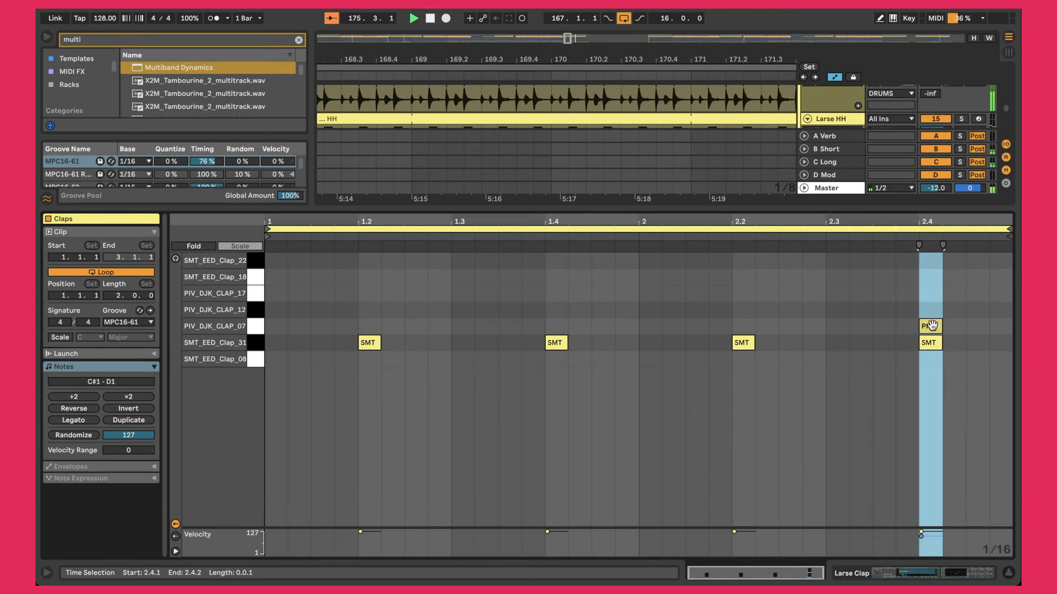
key(ctrl+alt+l)
Examine the Larse Clap device chain from the SMT_EED_Clap_31 sample through EQ Eight to the WIDTH rack
double_click(847, 221)
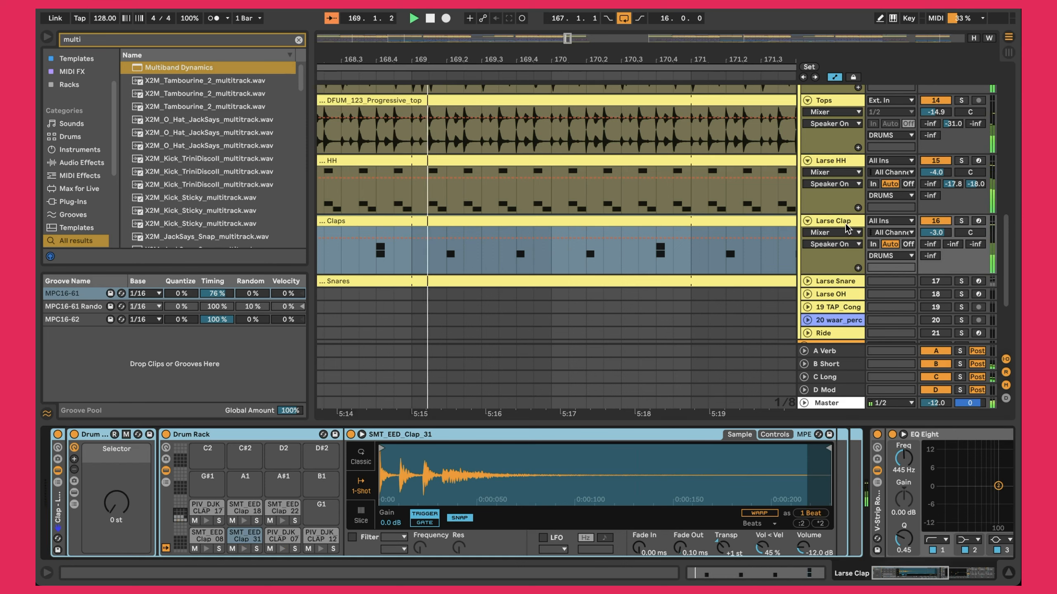
scroll(845, 228, down, 1)
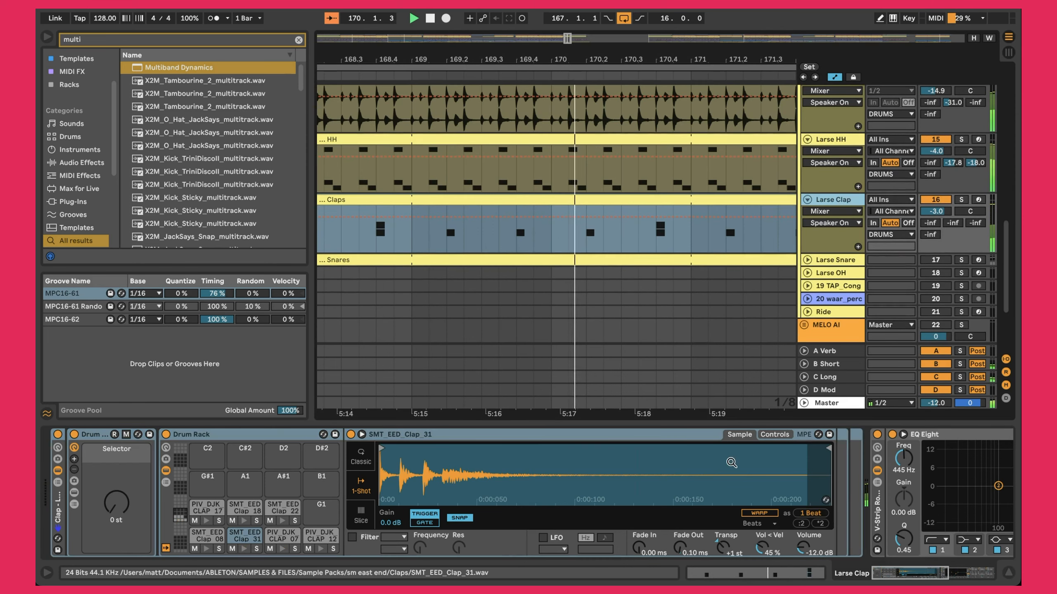
scroll(731, 462, right, 5)
scroll(731, 462, right, 2)
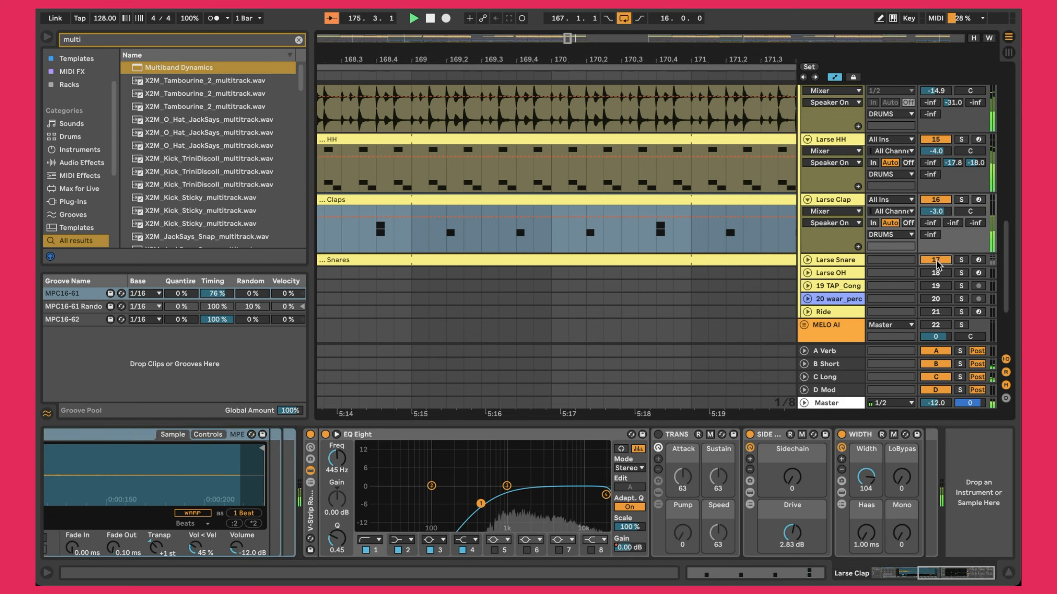
Enable and unfold the Larse Snare track, check the notes in its Snares clip, and hide the clip editor
click(807, 260)
scroll(566, 227, down, 5)
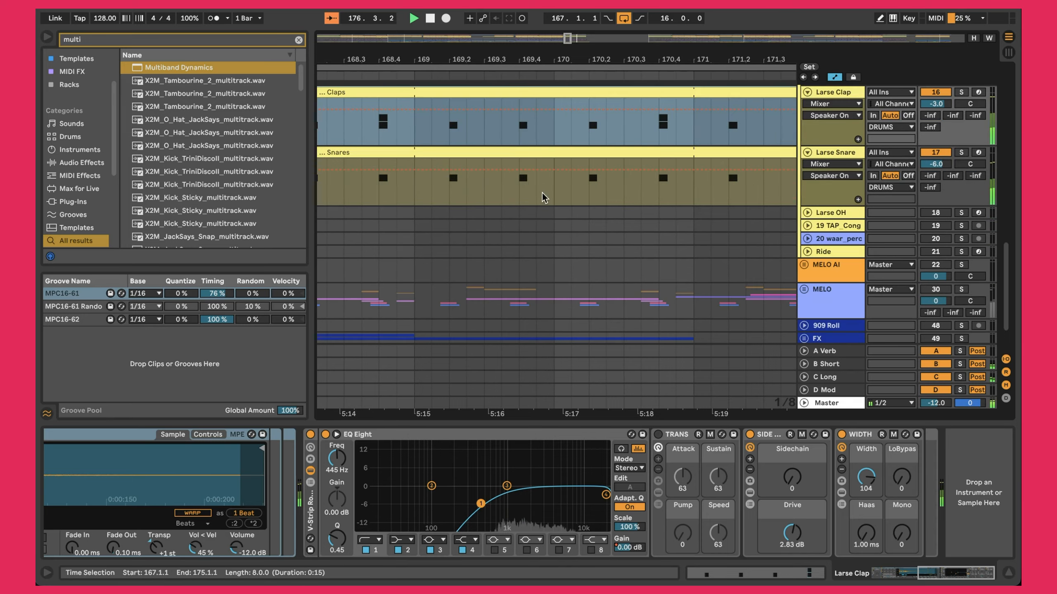
click(508, 151)
double_click(508, 151)
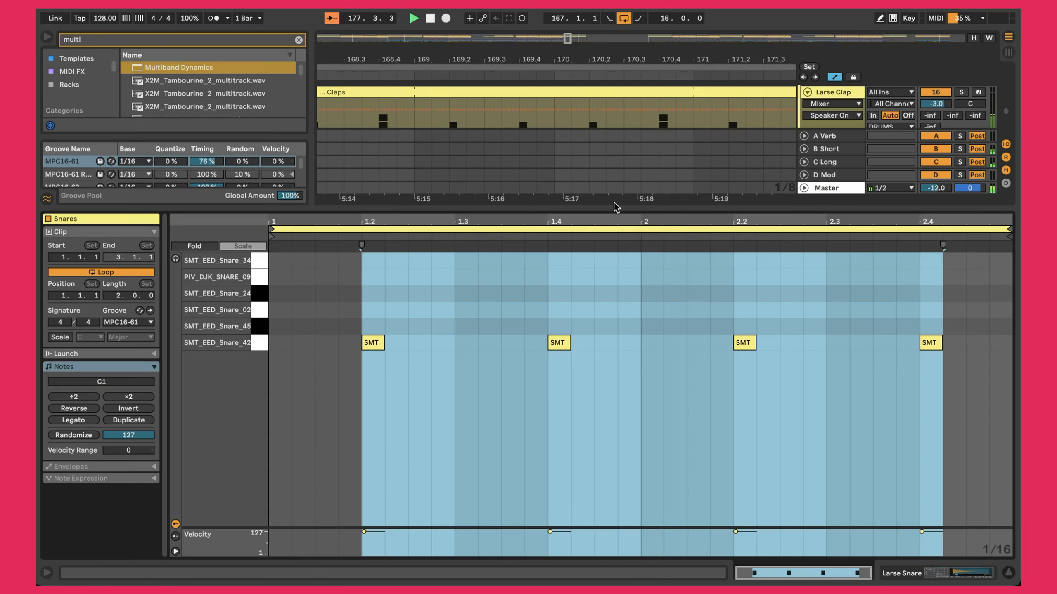
key(super+alt+l)
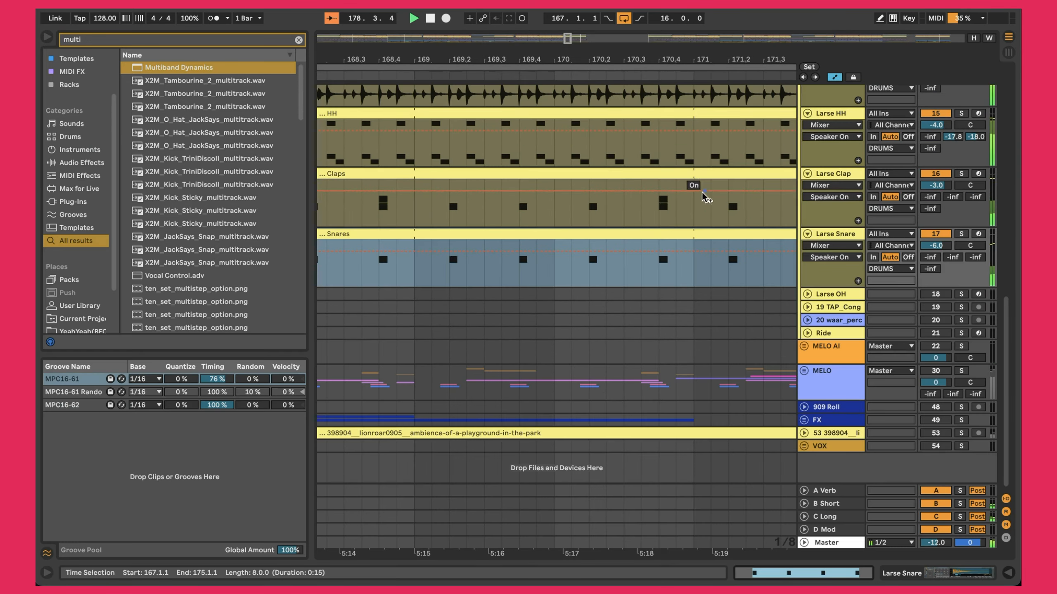
Reopen the Snares clip and examine the Larse Snare Drum Rack with its SMT_EED_Snare_34 sample
double_click(639, 234)
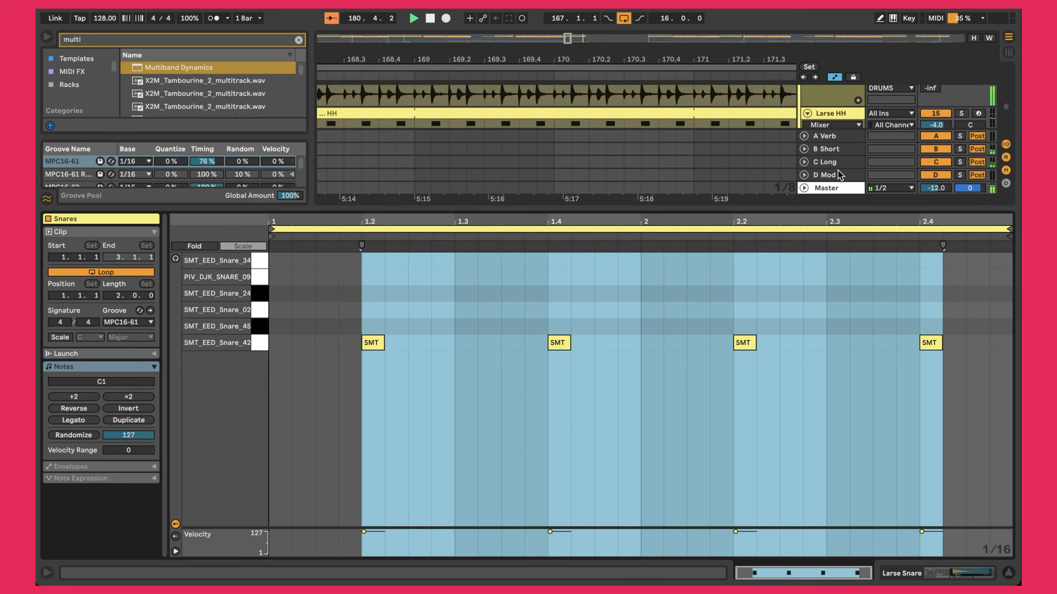
key(shift+Tab)
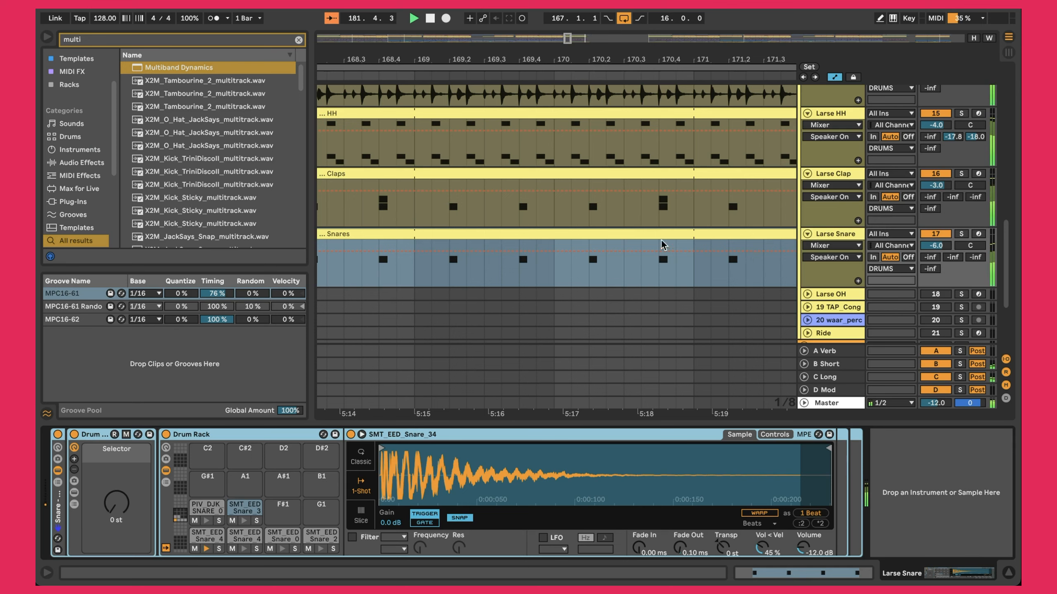
scroll(688, 245, left, 2)
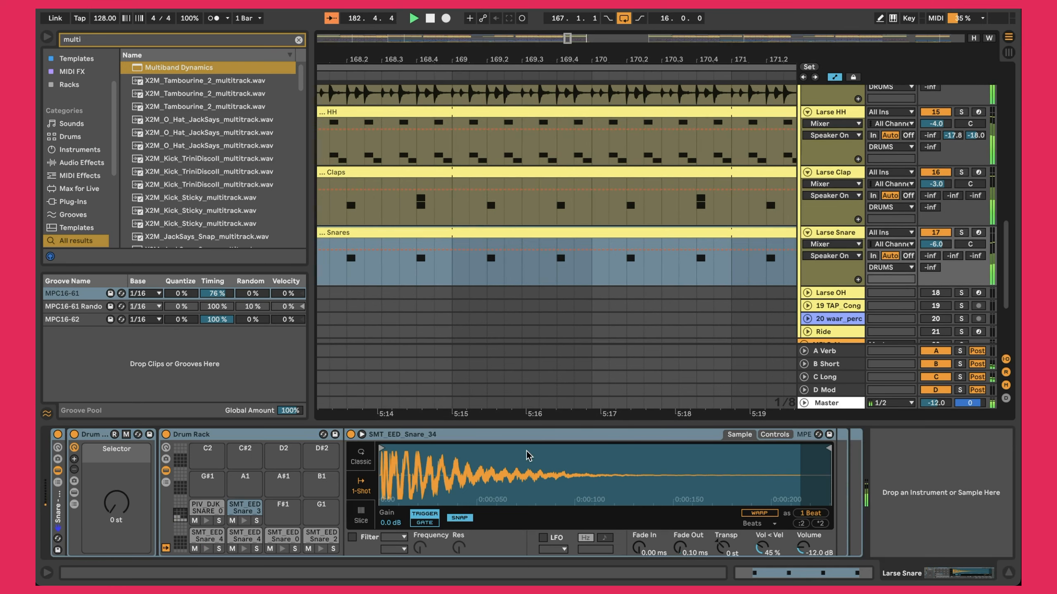
scroll(683, 207, down, 2)
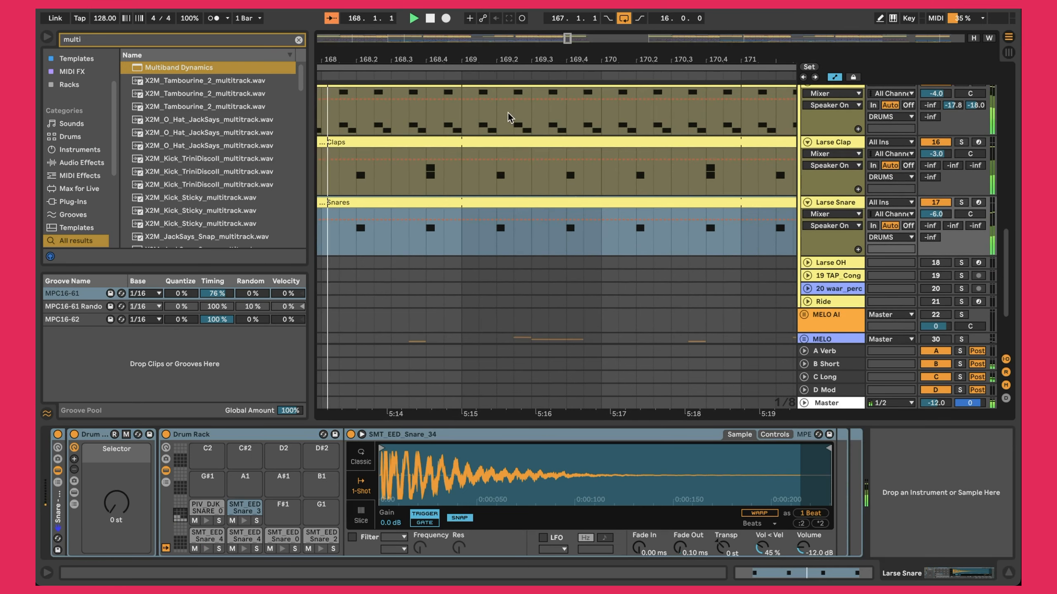
Hide the device view and the browser, and widen the arrangement overview around the looped section at bar 167
key(super+alt+l)
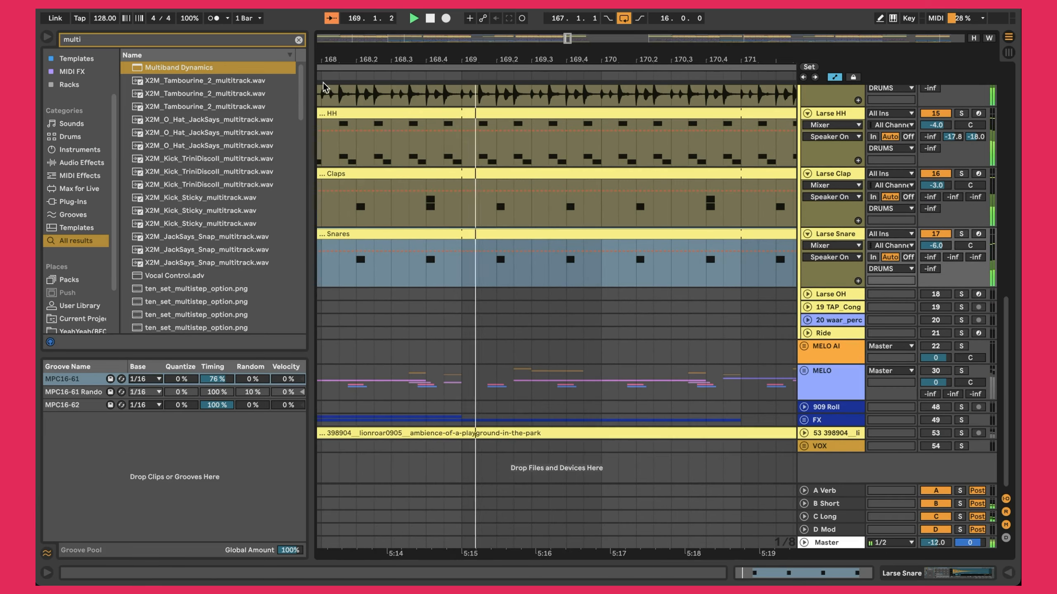
key(super+alt+b)
drag(334, 250, 481, 108)
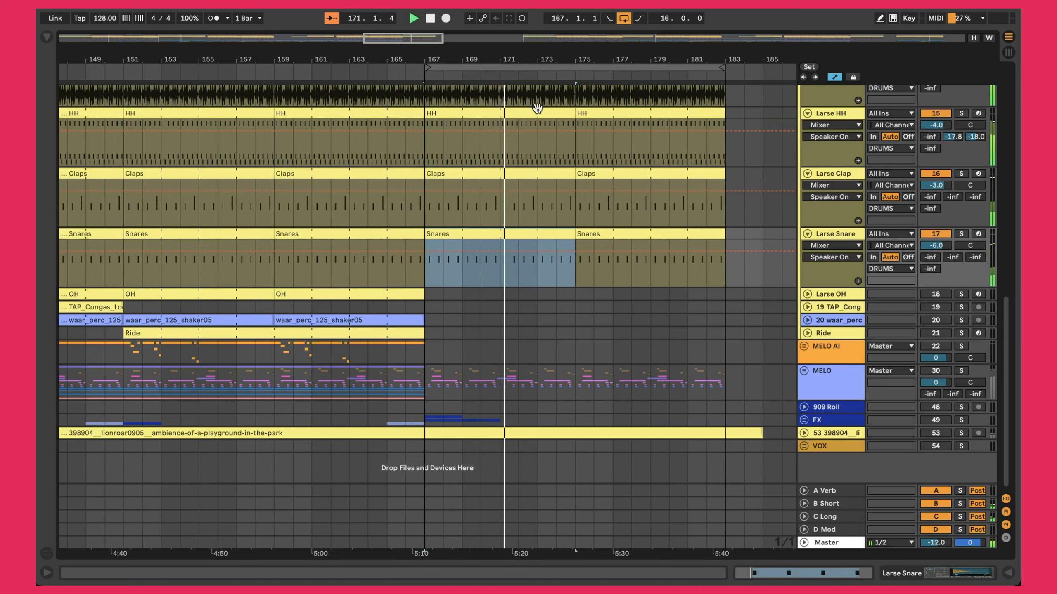
scroll(587, 231, up, 2)
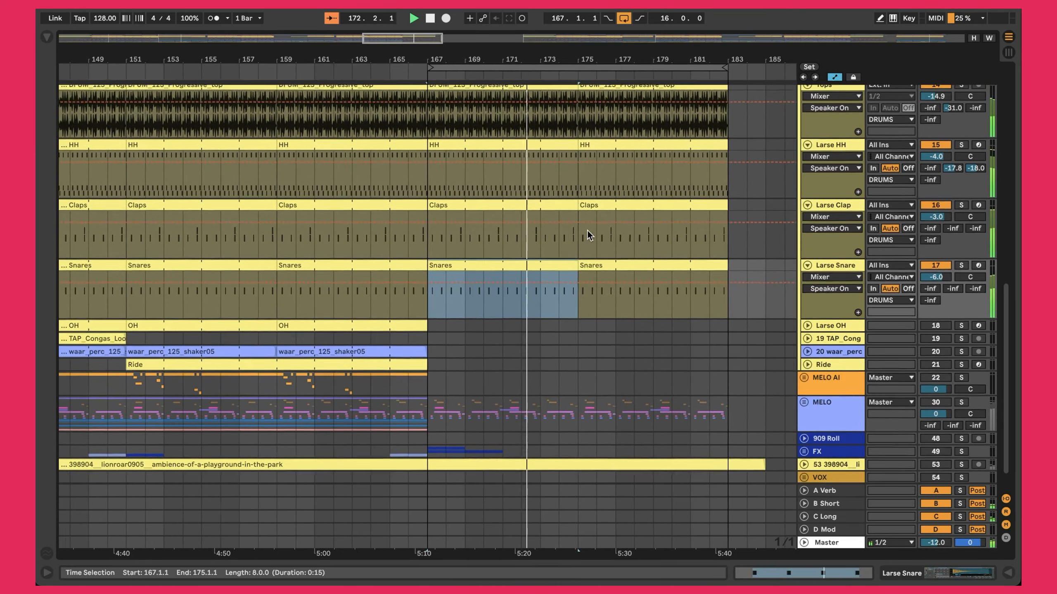
scroll(587, 231, up, 10)
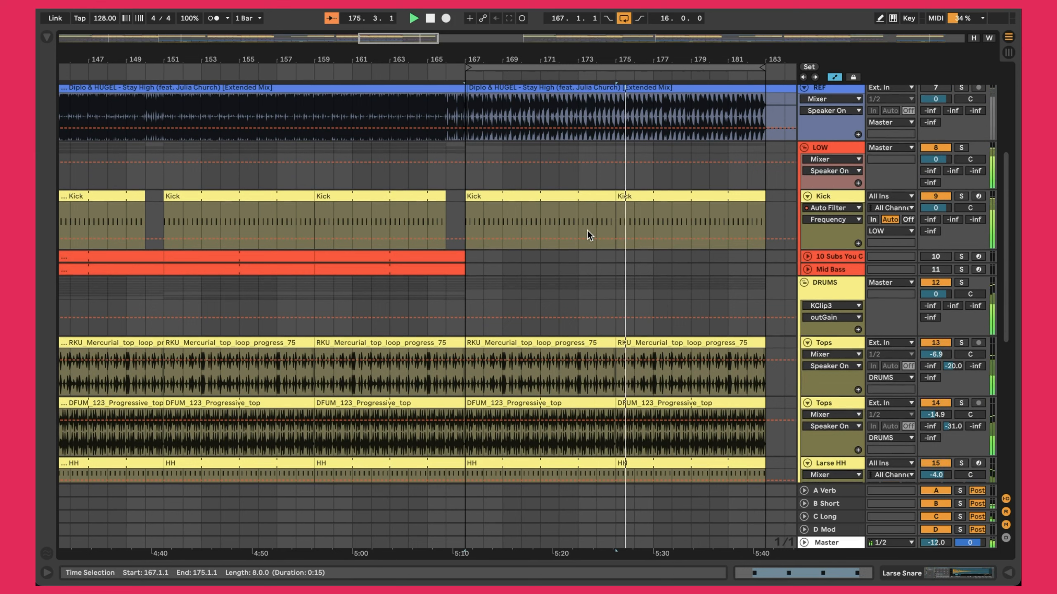
Loop the two Larse OH clips spanning 135.1.1 to 151.1.1 and restart playback from that section
click(587, 232)
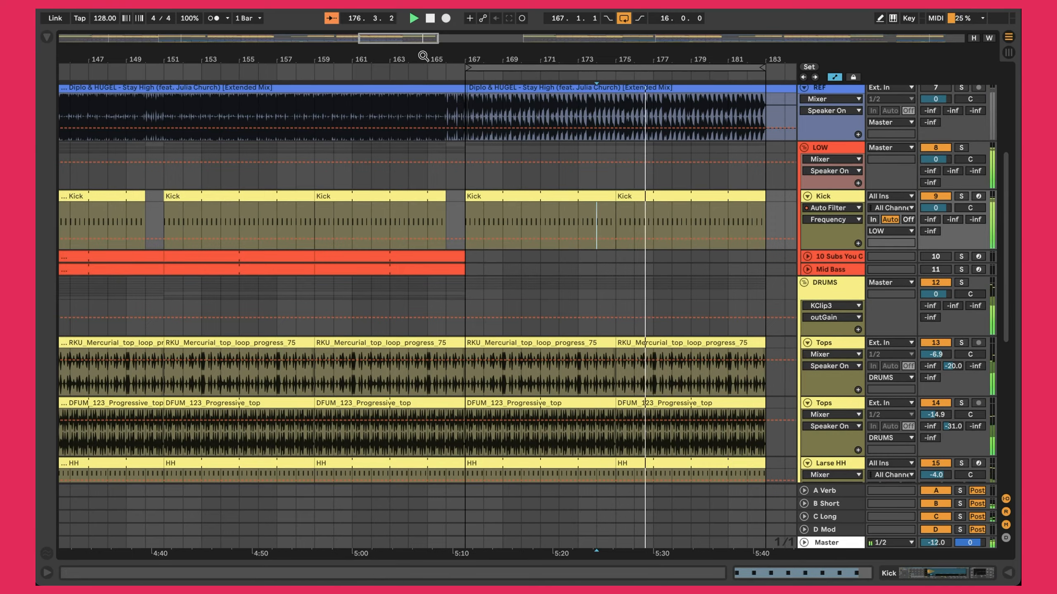
drag(415, 52, 618, 52)
scroll(597, 165, down, 5)
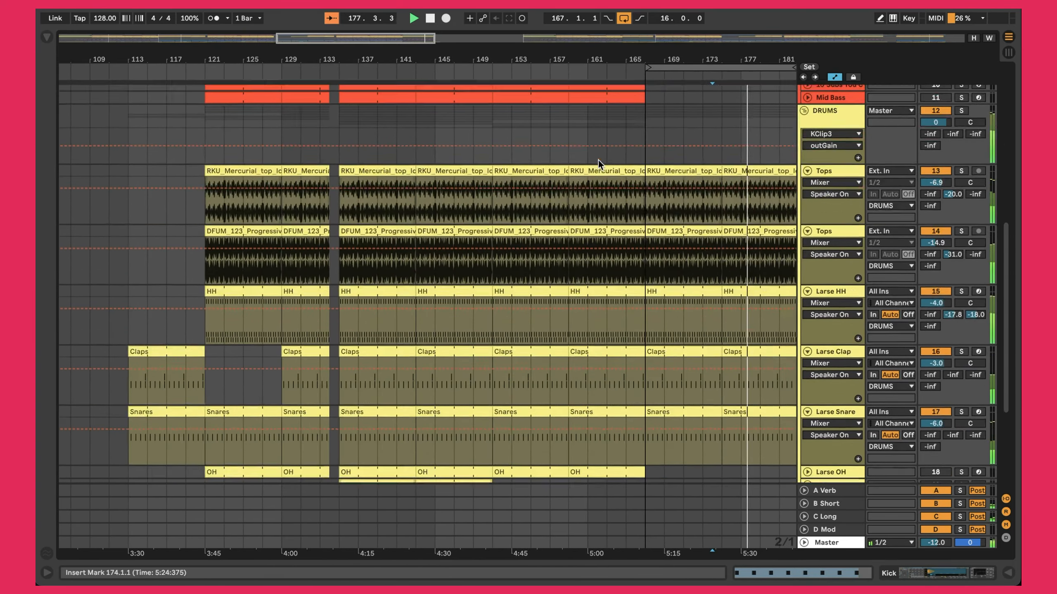
scroll(598, 161, down, 5)
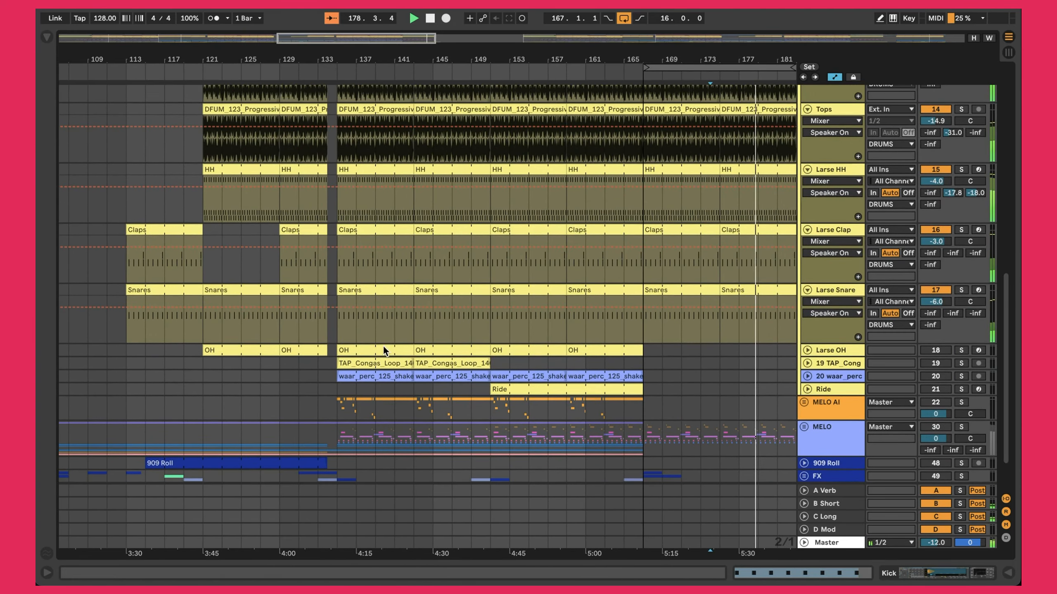
click(467, 344)
key(super+l)
key(space)
key(space)
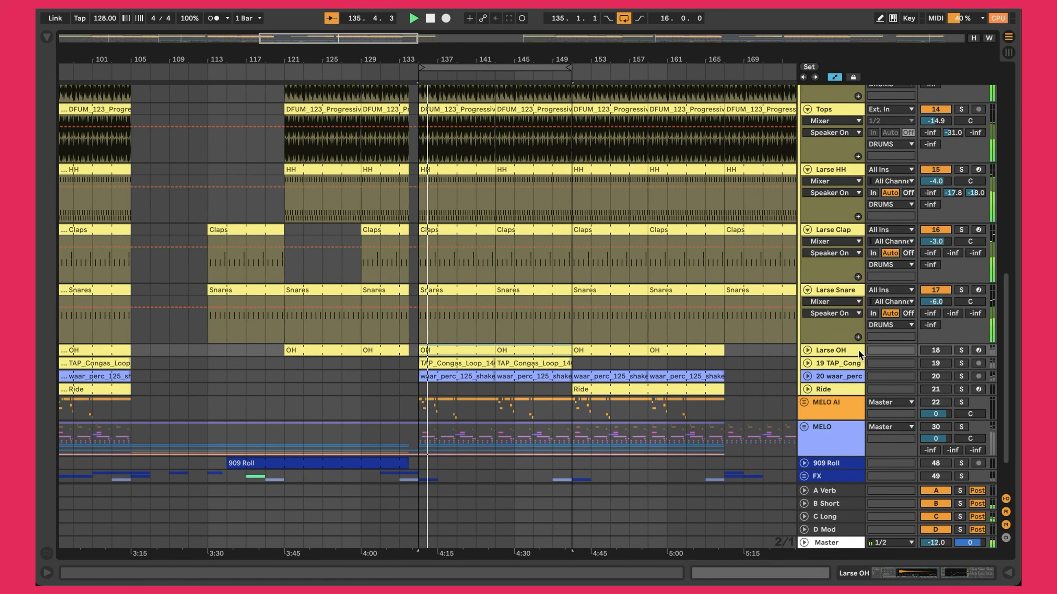
Enable and unfold the Larse OH track, and switch the drum tracks out and back in to compare
click(935, 350)
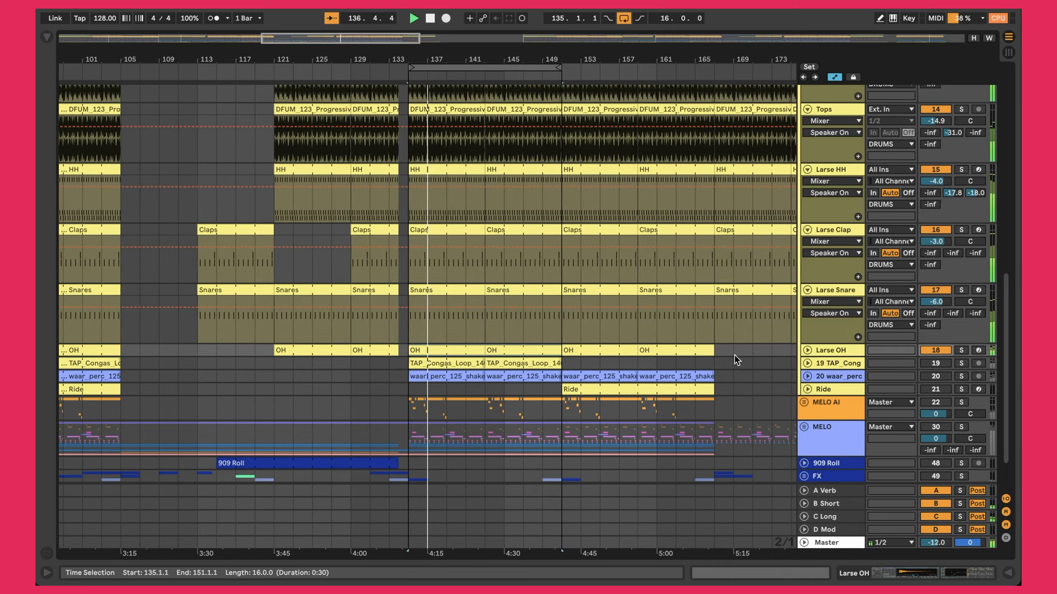
click(808, 349)
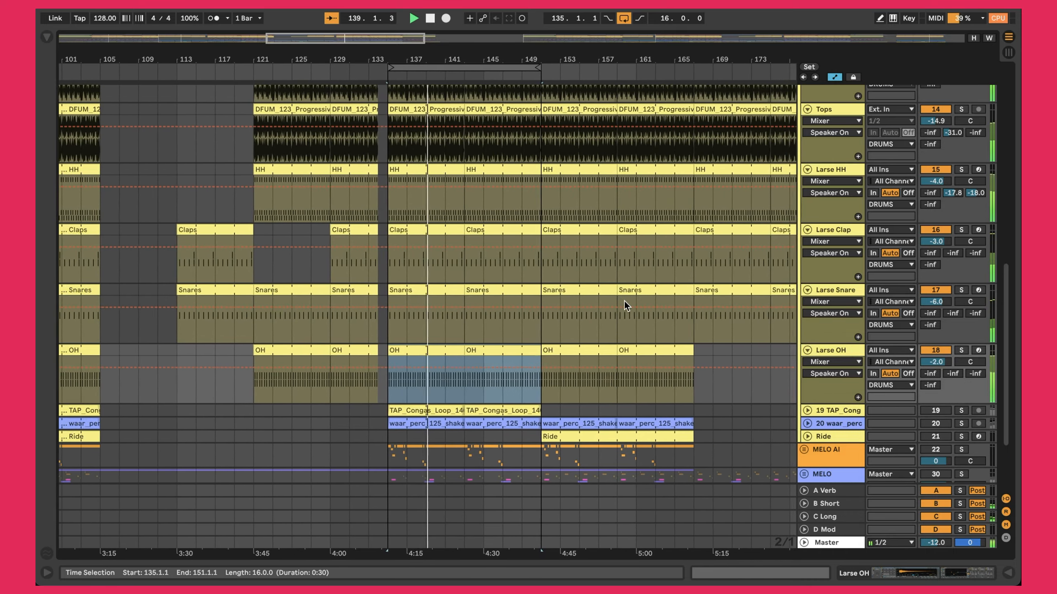
key(F1)
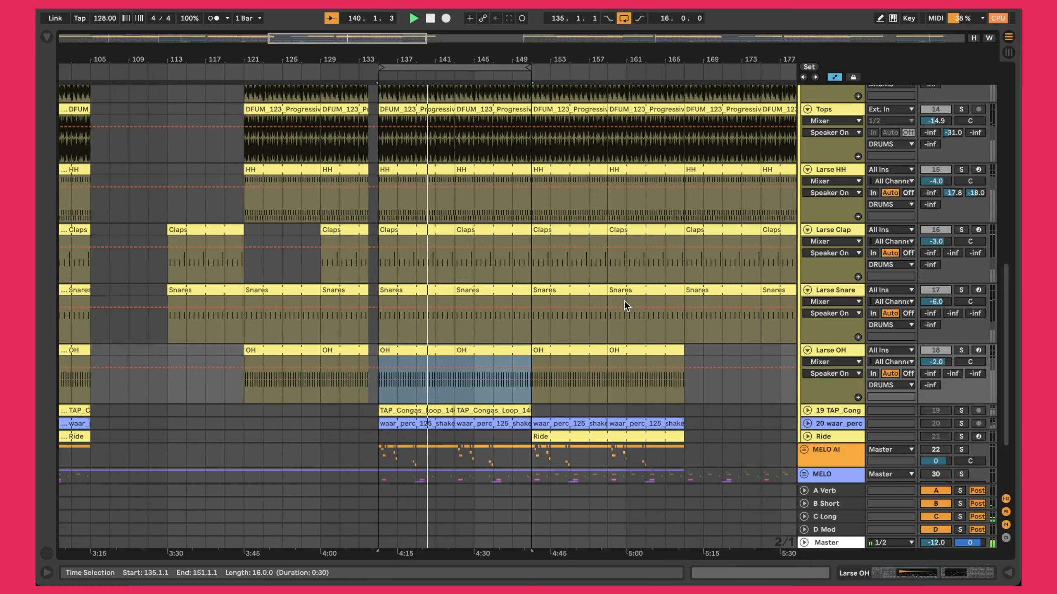
key(F1)
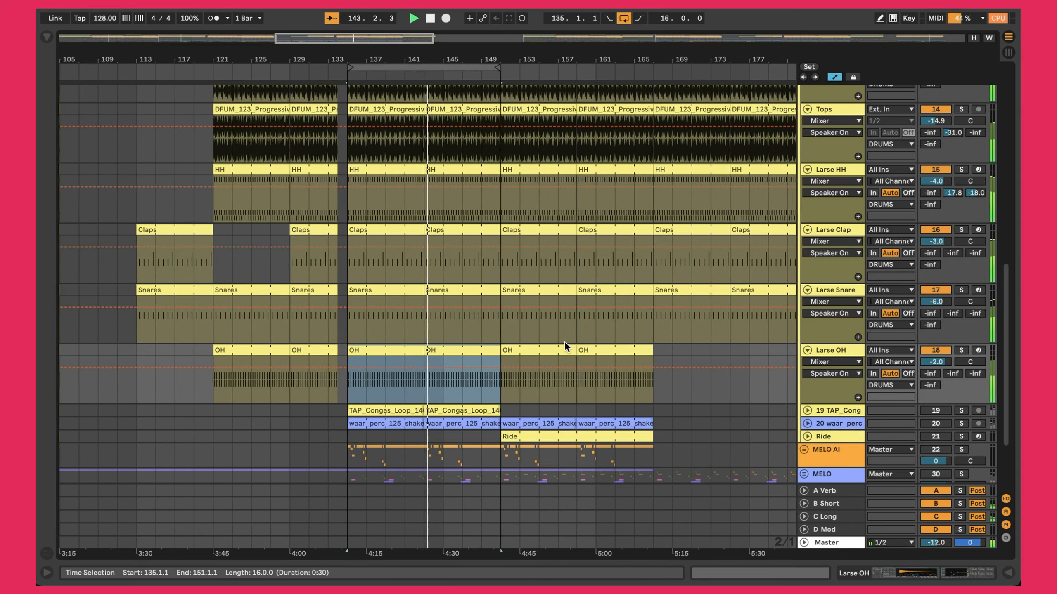
Examine the layered PIV and SMT open-hat notes in the OH clip at bar 143, and show the Larse OH device chain
scroll(564, 343, down, 3)
double_click(468, 310)
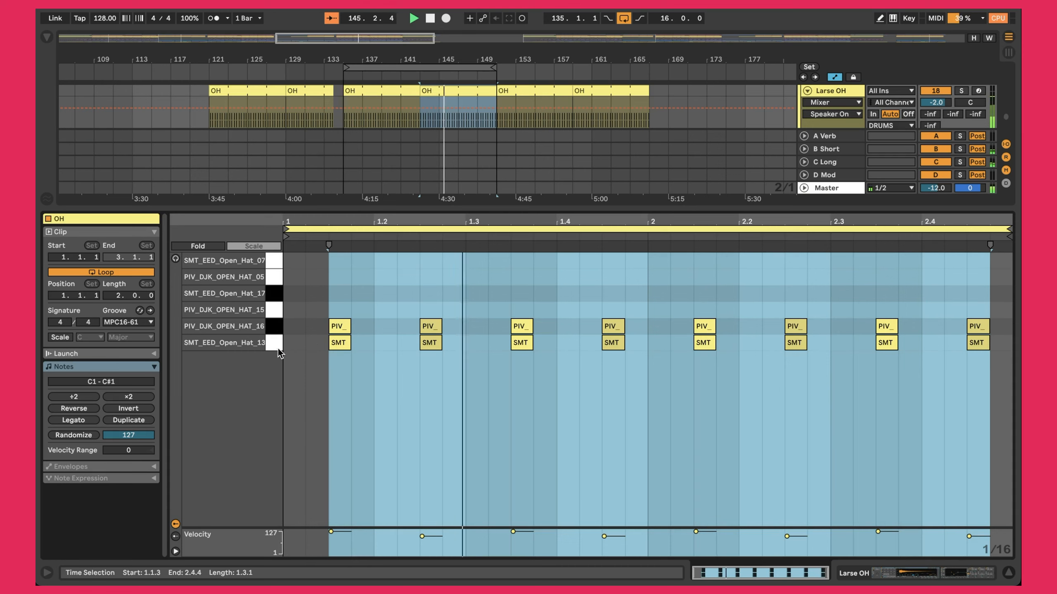
key(shift+Tab)
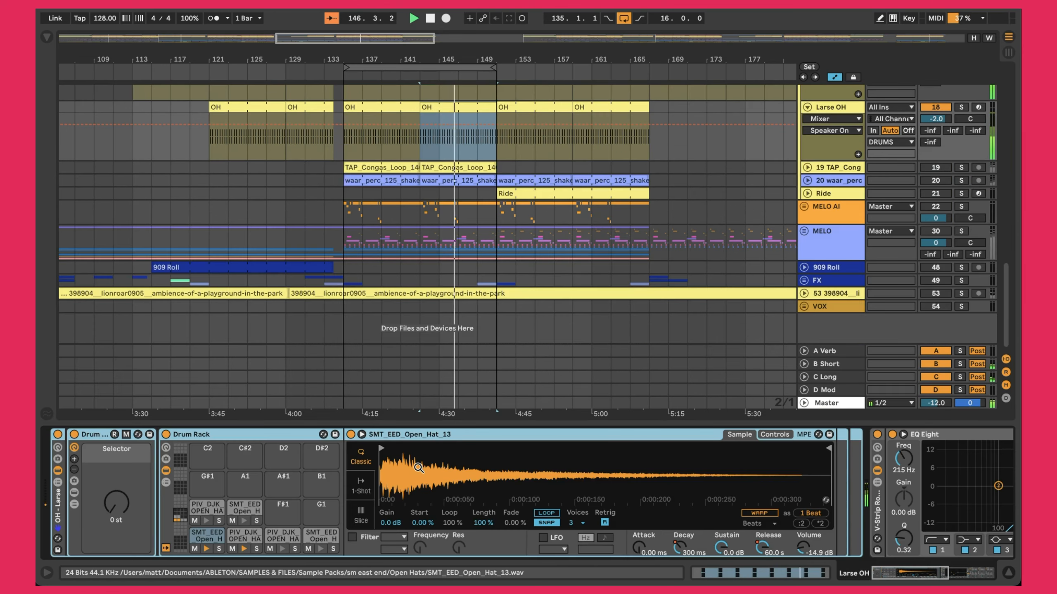
Inspect the pan and envelope controls of SMT_EED_Open_Hat_13 and PIV_DJK_OPEN_HAT_16, and the Larse OH effects through EQ Eight and TRANS to WIDTH
click(777, 435)
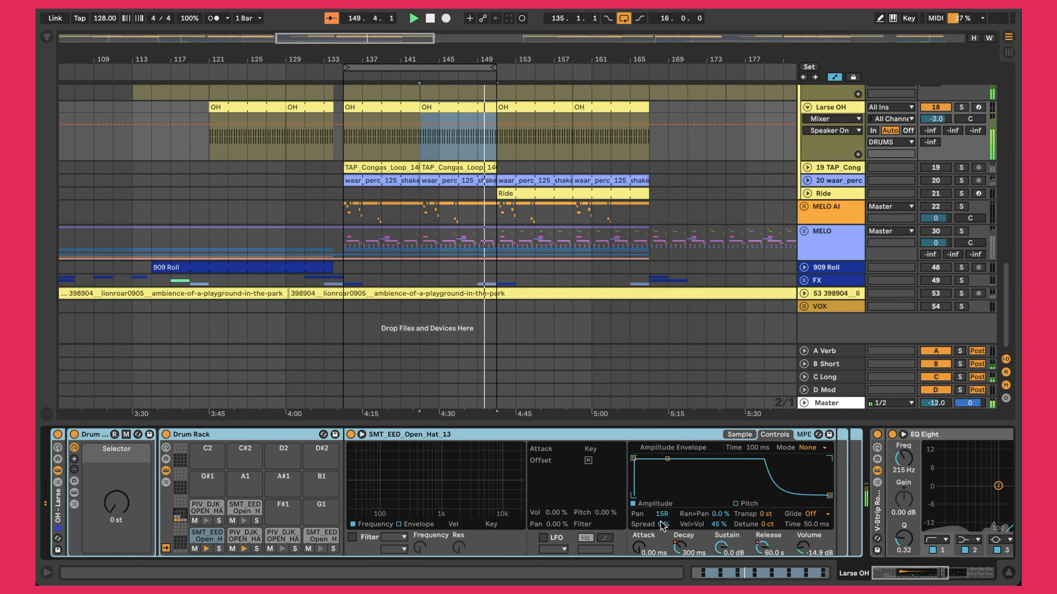
click(247, 537)
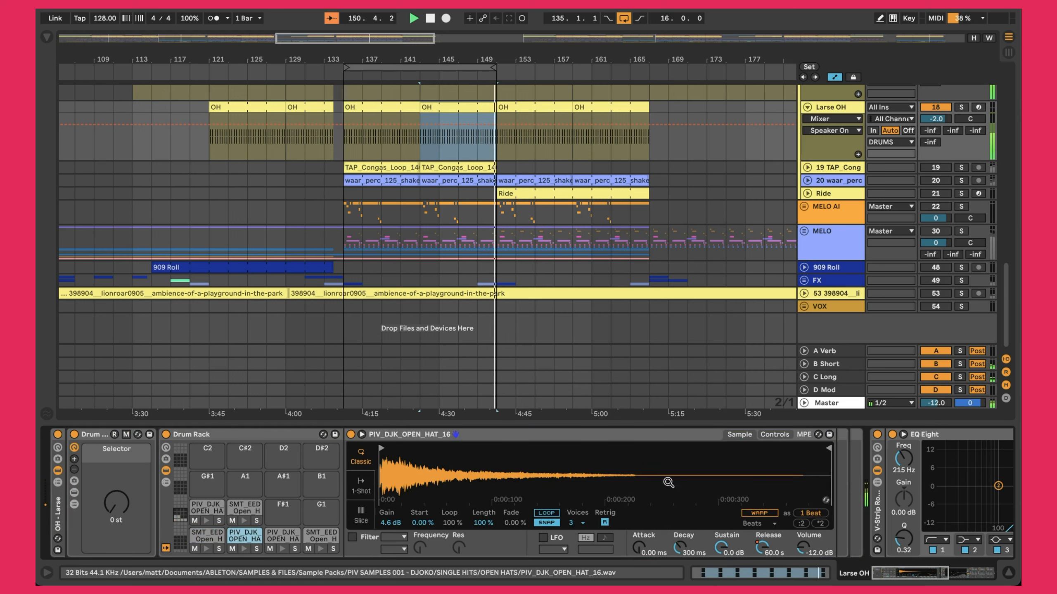
click(775, 434)
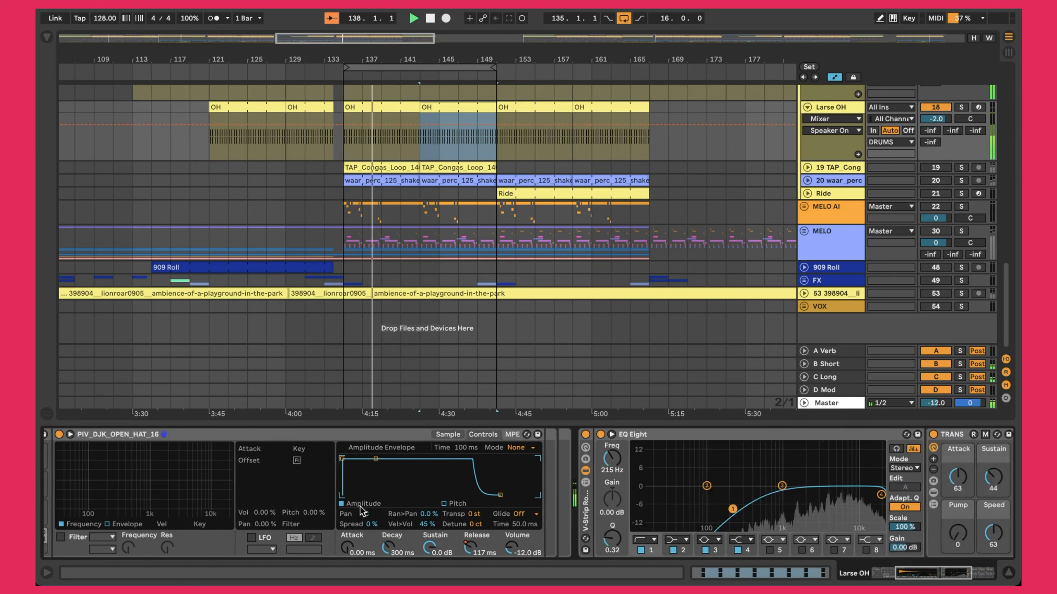
scroll(360, 507, right, 10)
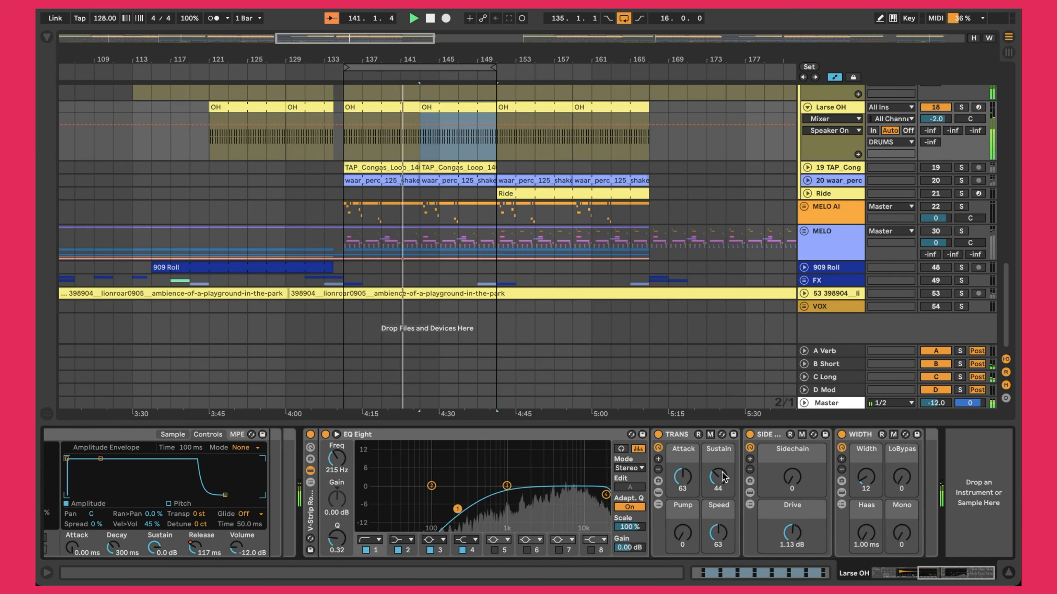
drag(723, 480, 720, 487)
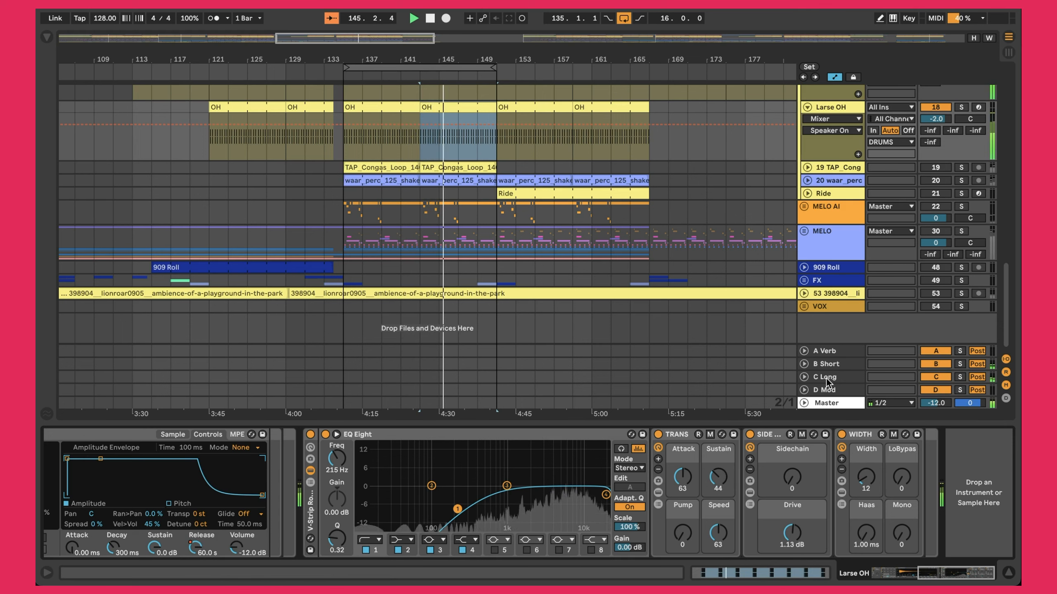
Enable and unfold the TAP Congas track, check its TAP_Congas_Loop_140bpm clip, and show its effects chain
scroll(757, 204, up, 1)
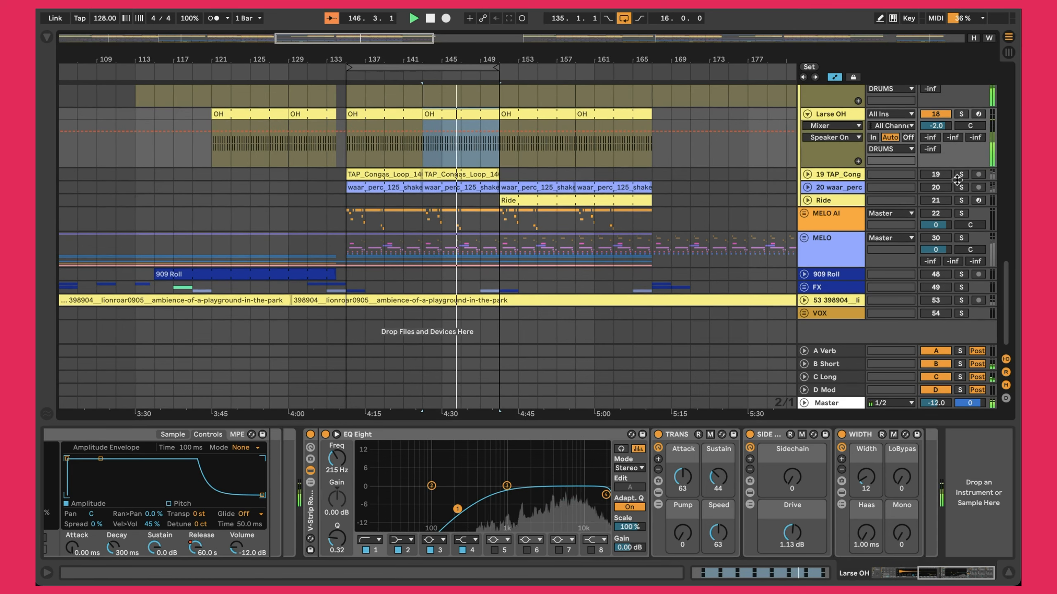
click(807, 175)
double_click(467, 174)
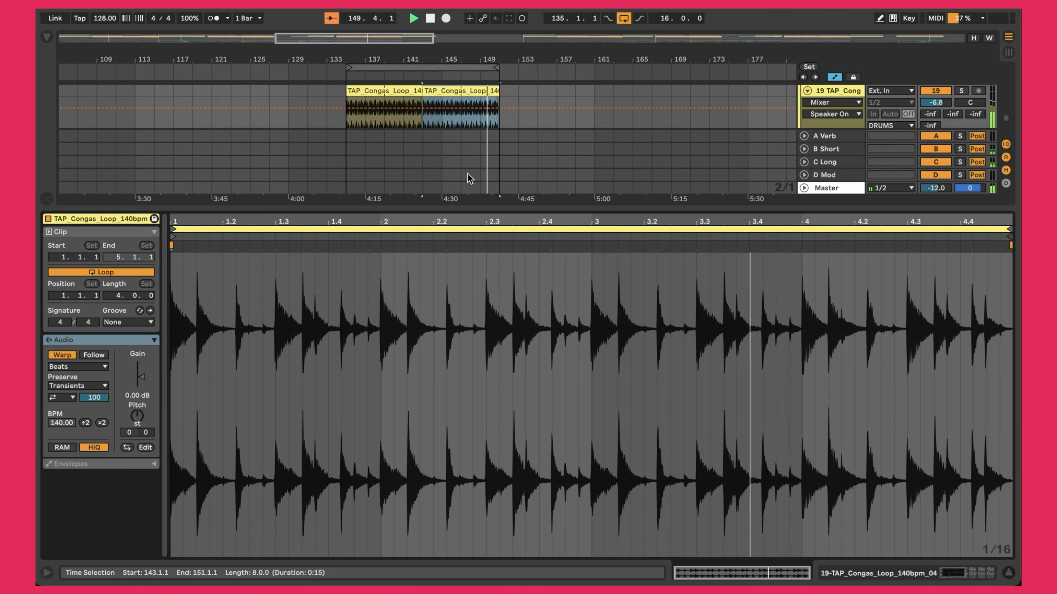
key(shift+Tab)
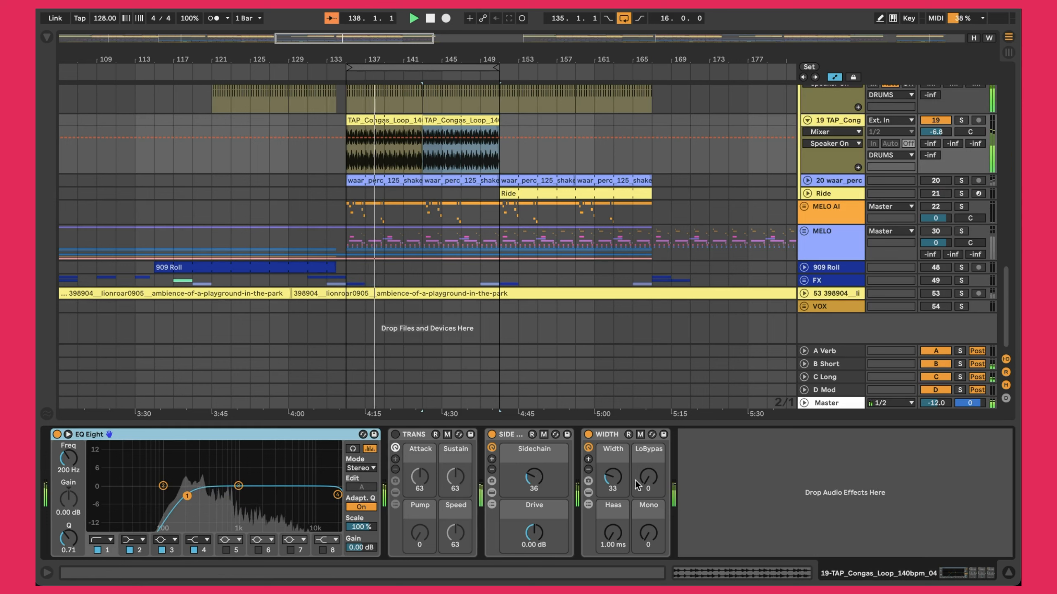
Enable and unfold the waar_perc_125_shaker05 track and show its effects chain
click(936, 180)
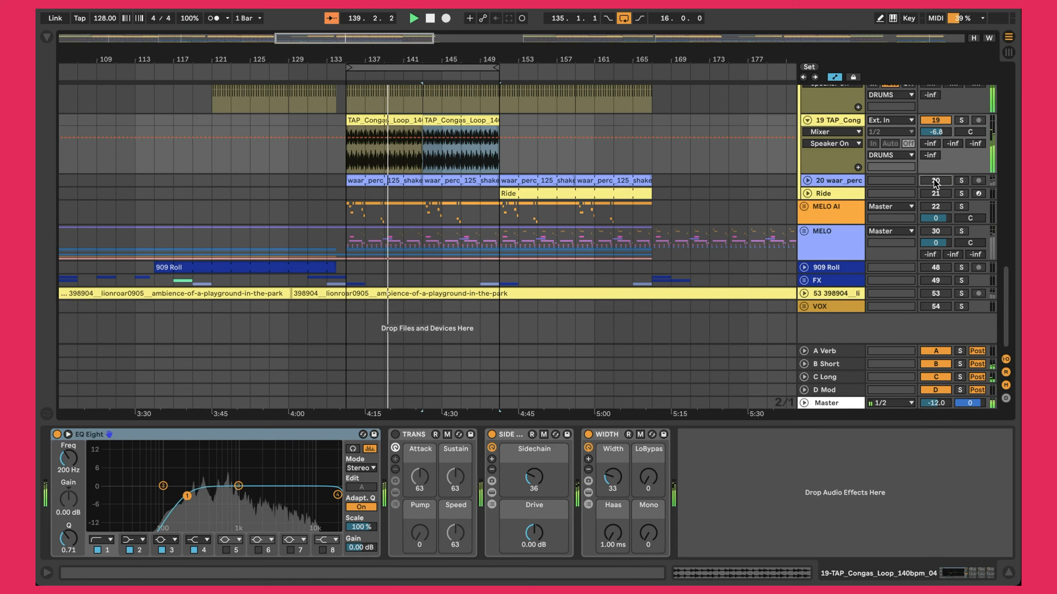
click(807, 180)
click(845, 189)
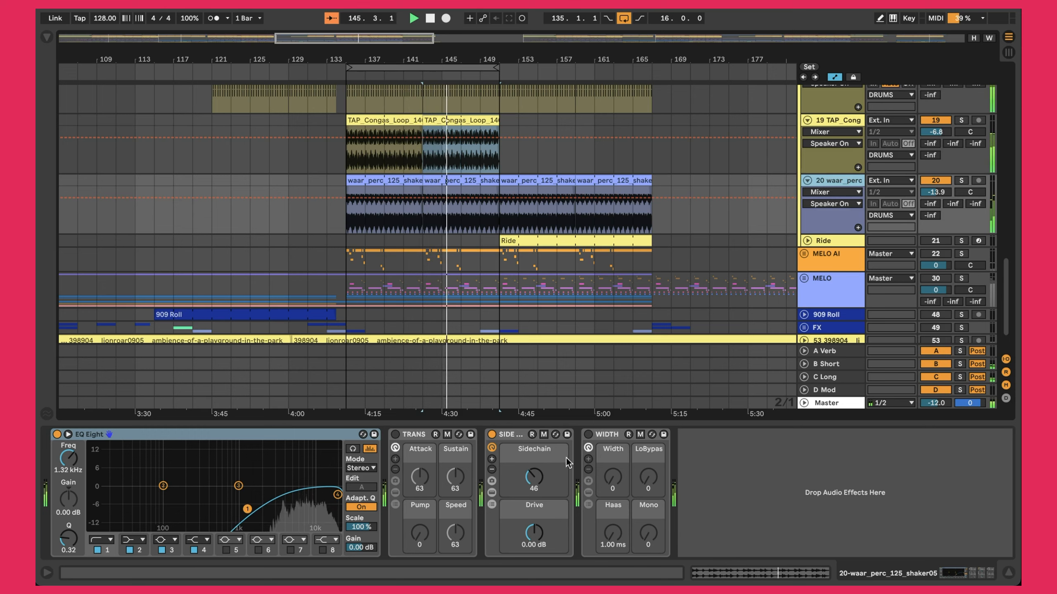
Fold the DRUMS group so its layers collapse into a single overview lane
scroll(547, 241, up, 5)
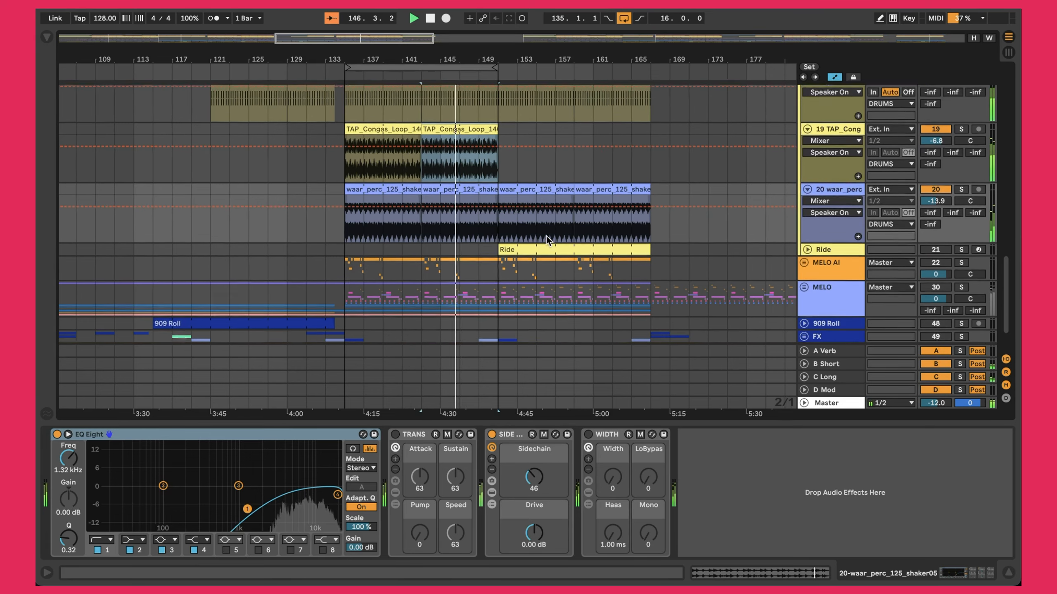
scroll(546, 236, up, 10)
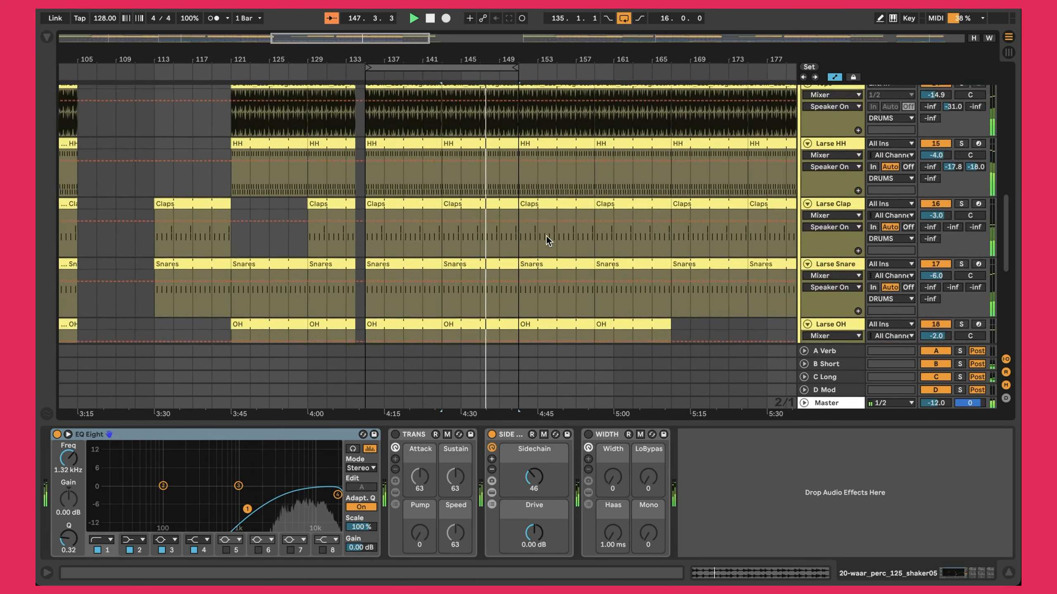
scroll(546, 237, up, 1)
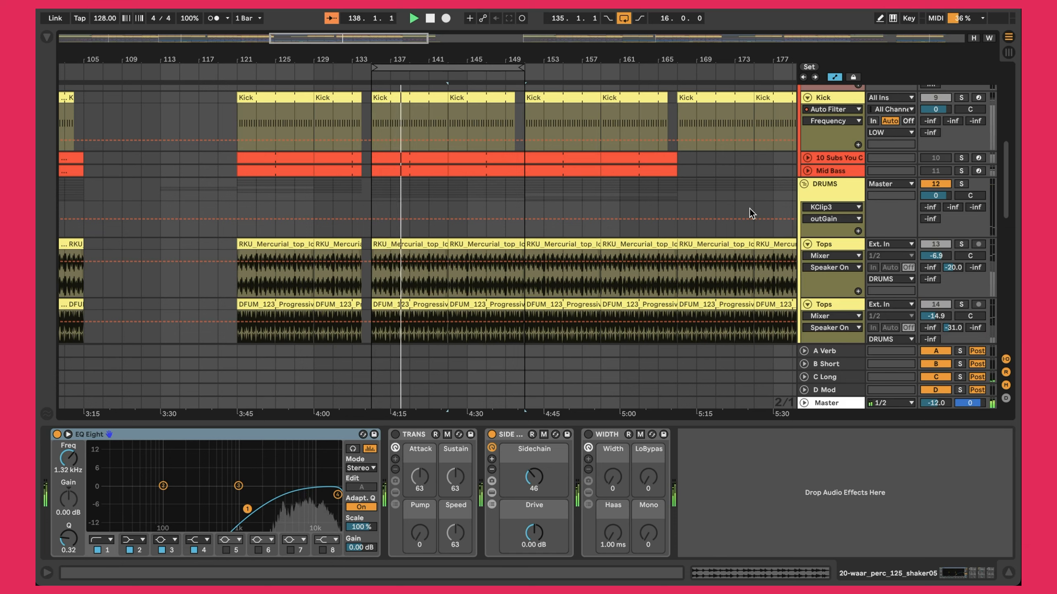
click(807, 184)
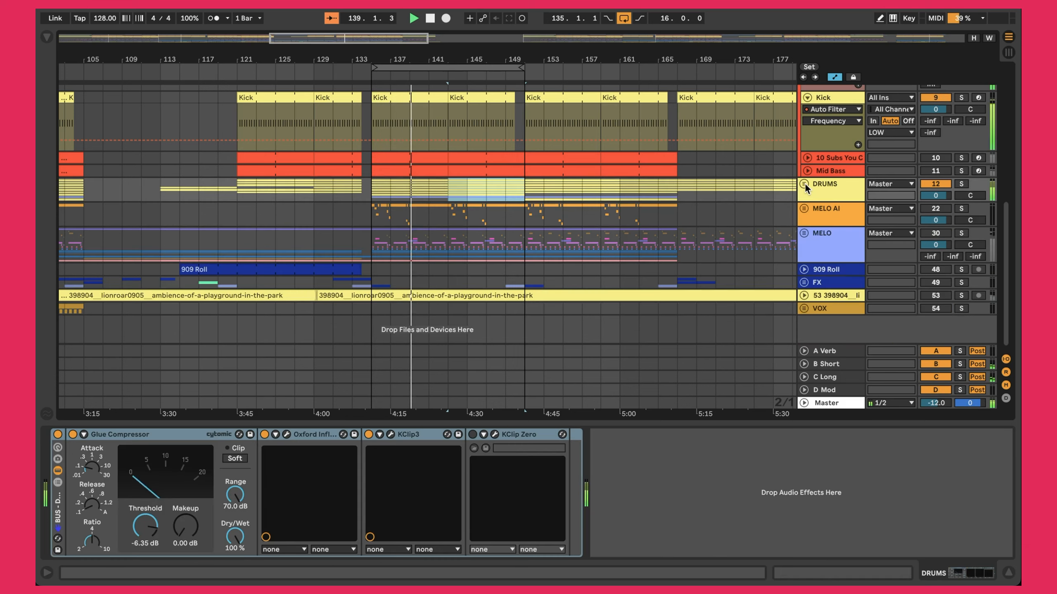
Collapse the REF KICK, REF and LOW tracks above the DRUMS group to compact the arrangement
scroll(805, 185, up, 4)
scroll(807, 175, up, 4)
scroll(809, 162, down, 2)
scroll(811, 150, up, 2)
click(804, 104)
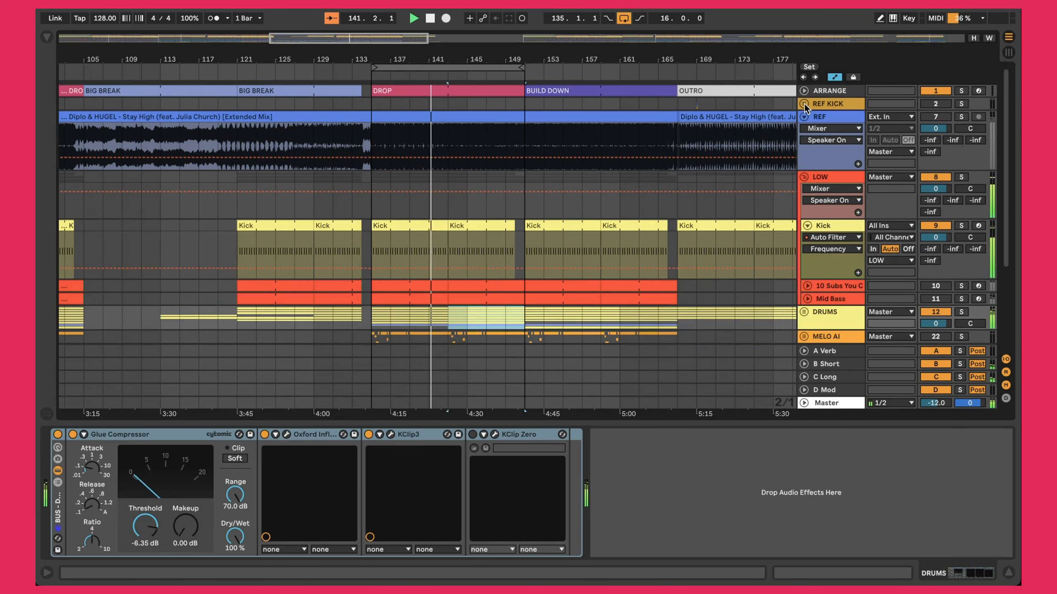
click(804, 118)
click(804, 130)
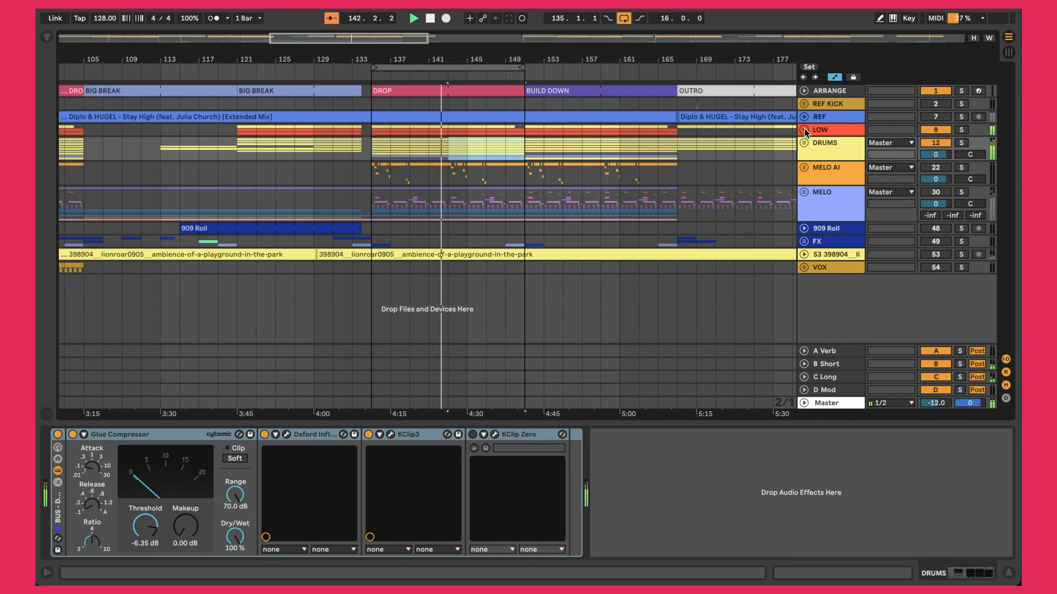